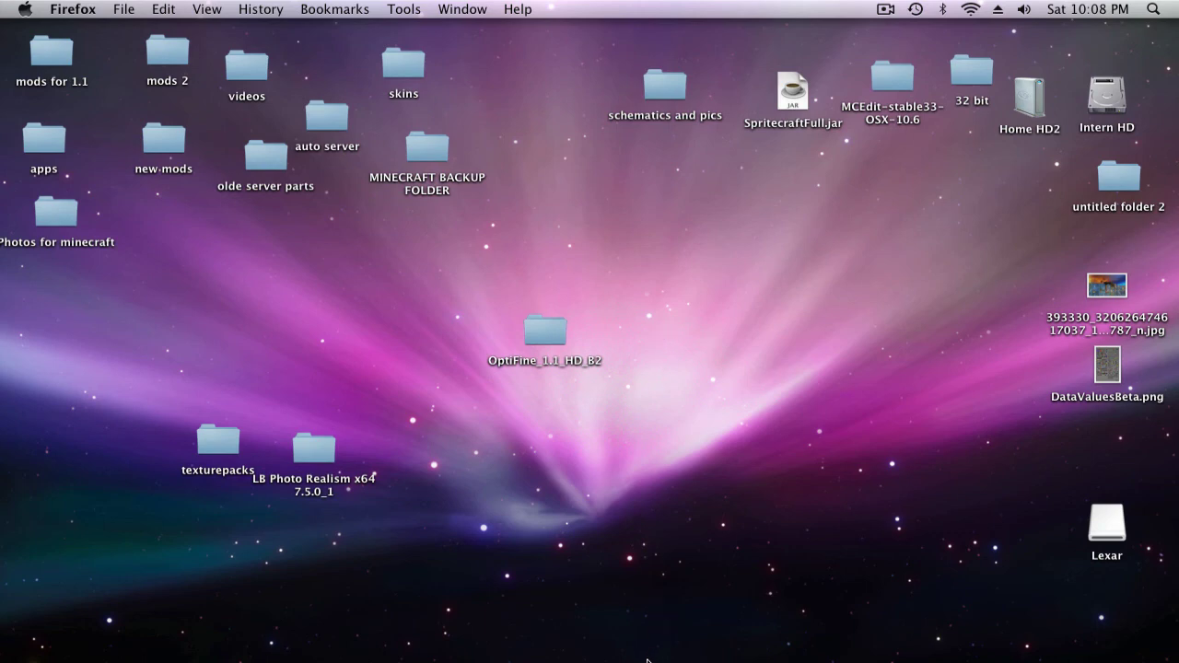
Switch to Firefox, go to the start of the OptiFine HD_B2 forum topic, and shift the browser window fully into view
{"action": "mouse_move", "coordinate": [652, 658]}
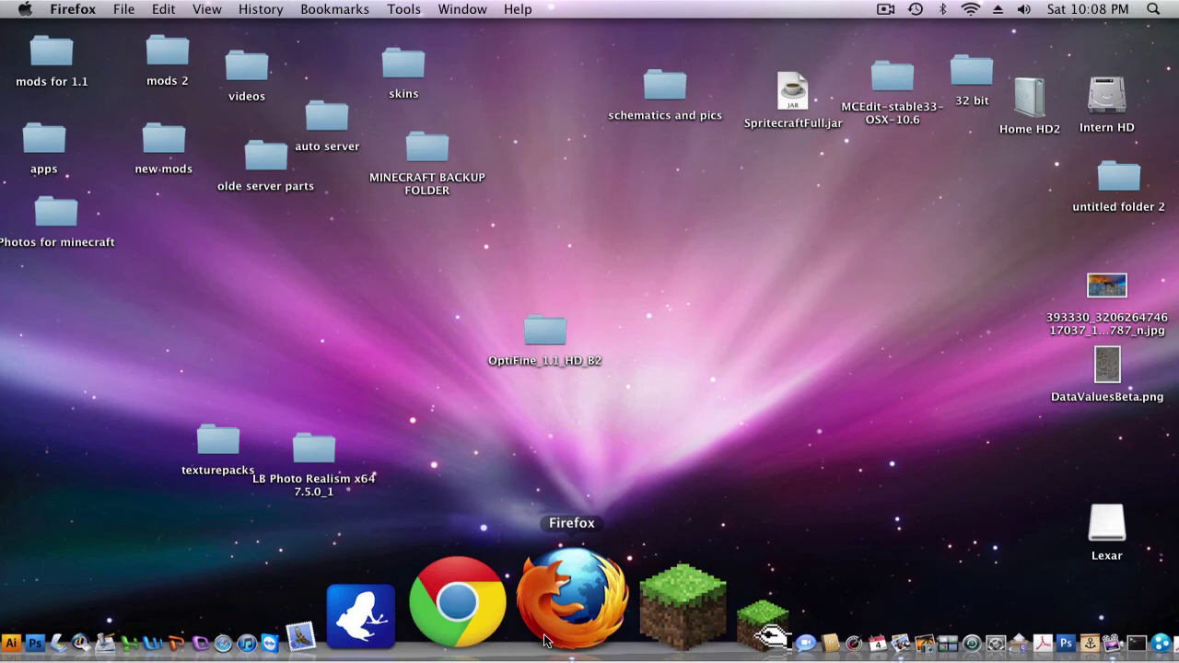
{"action": "left_click", "coordinate": [549, 643]}
{"action": "scroll", "coordinate": [457, 236], "scroll_direction": "up", "scroll_amount": 3}
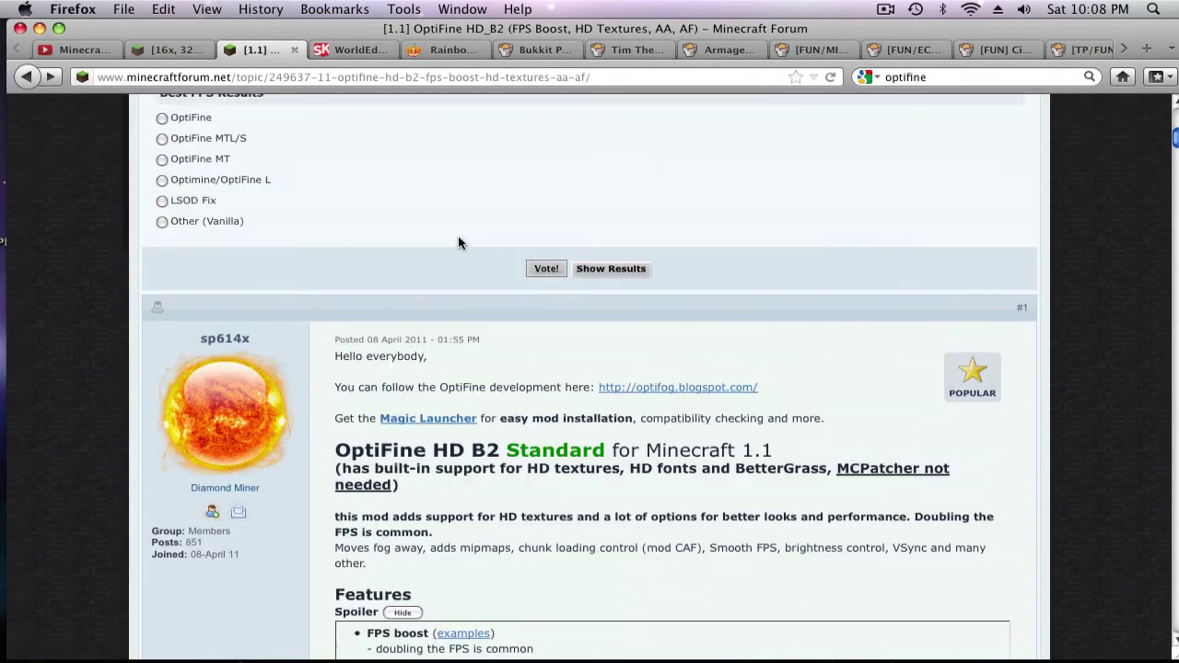
{"action": "scroll", "coordinate": [458, 236], "scroll_direction": "up", "scroll_amount": 7}
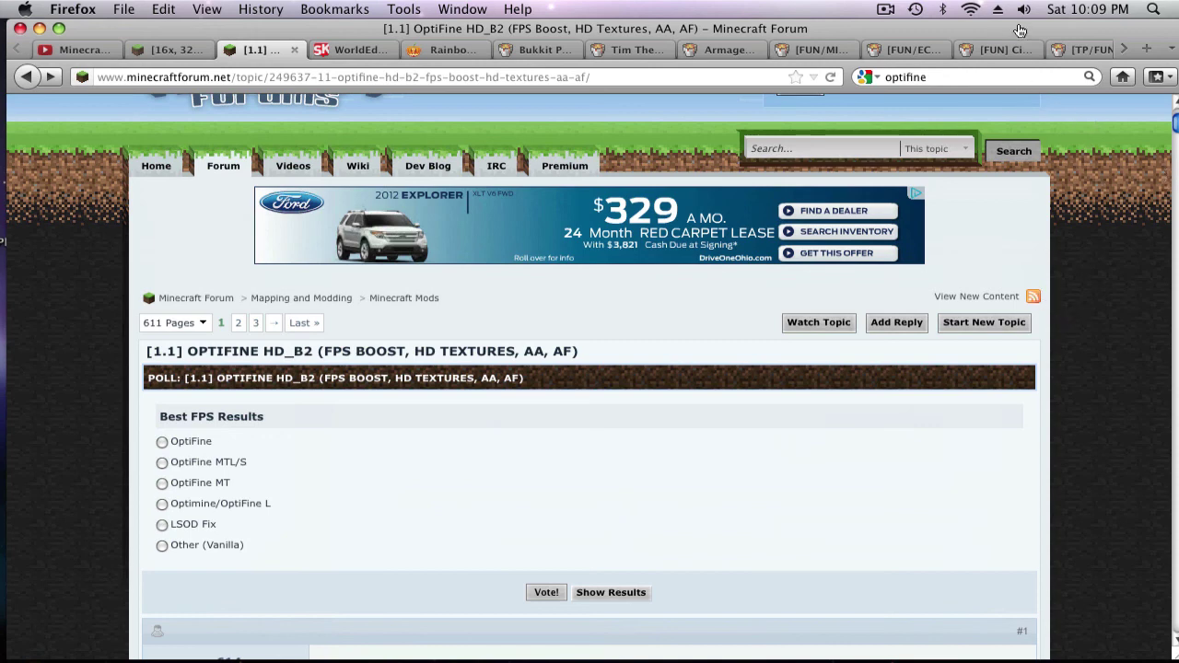
{"action": "left_click_drag", "start_coordinate": [1018, 30], "coordinate": [1004, 29]}
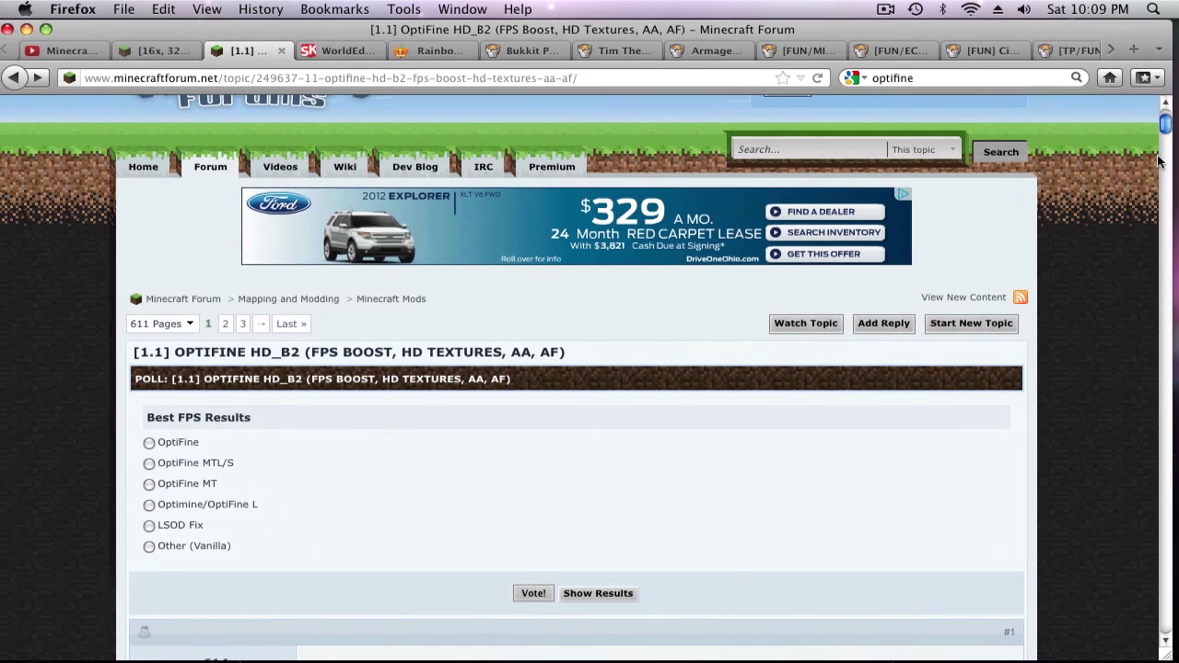
Examine the OptiFine HD B2 Standard and Smooth sections with their download links, collapsing the Features spoiler
{"action": "scroll", "coordinate": [1139, 138], "scroll_direction": "down", "scroll_amount": 3}
{"action": "scroll", "coordinate": [1053, 258], "scroll_direction": "down", "scroll_amount": 8}
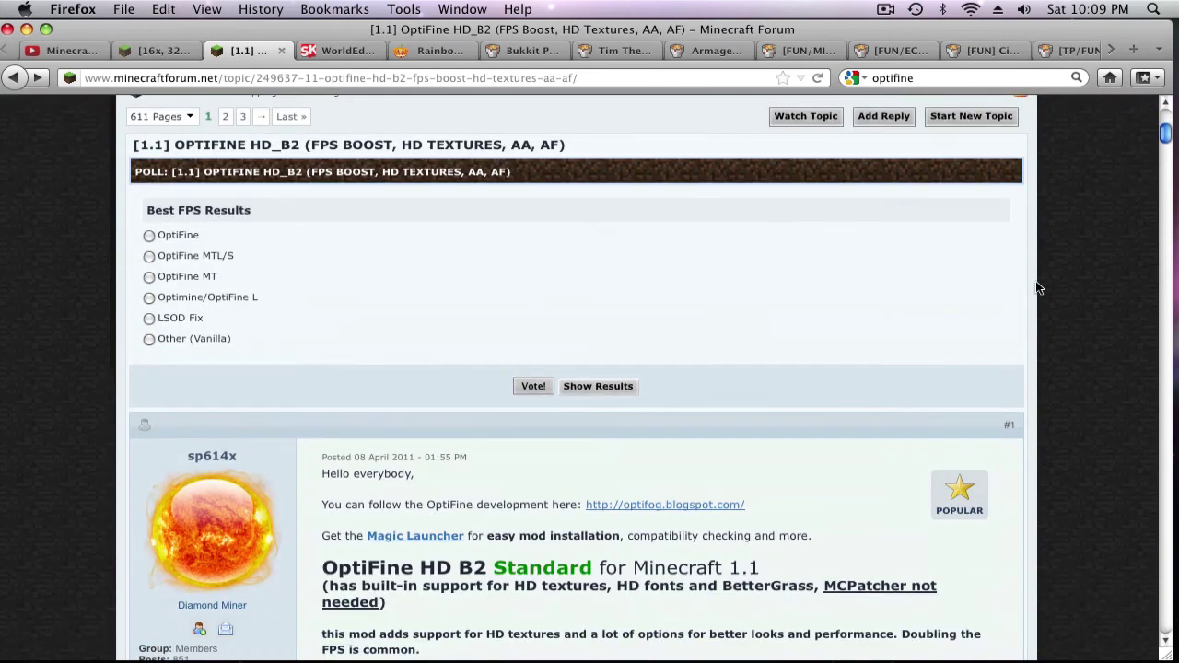
{"action": "scroll", "coordinate": [927, 389], "scroll_direction": "down", "scroll_amount": 12}
{"action": "scroll", "coordinate": [688, 333], "scroll_direction": "up", "scroll_amount": 5}
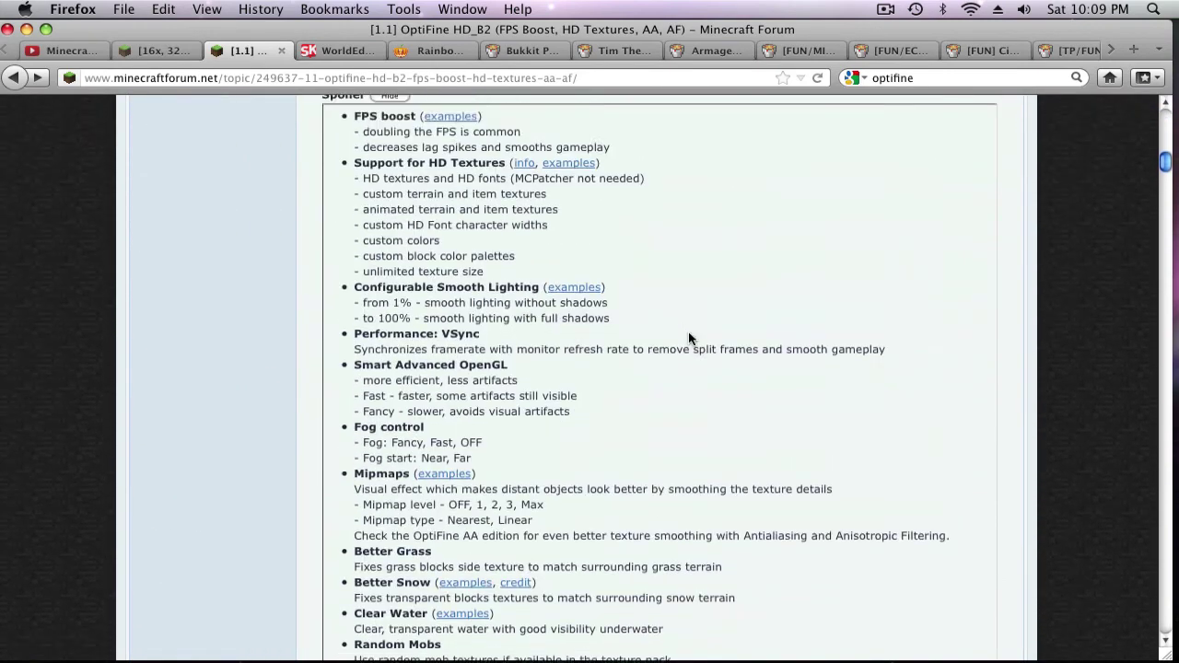
{"action": "scroll", "coordinate": [461, 272], "scroll_direction": "up", "scroll_amount": 5}
{"action": "left_click", "coordinate": [391, 423]}
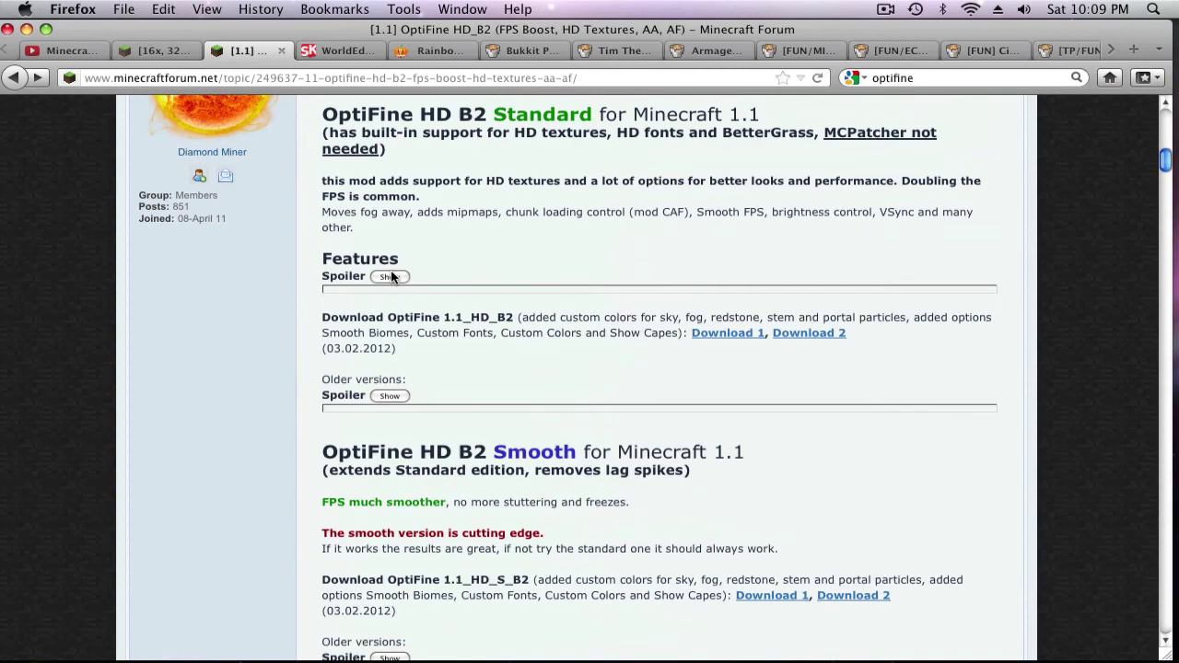
{"action": "scroll", "coordinate": [541, 244], "scroll_direction": "down", "scroll_amount": 5}
{"action": "scroll", "coordinate": [552, 251], "scroll_direction": "down", "scroll_amount": 5}
{"action": "scroll", "coordinate": [590, 260], "scroll_direction": "up", "scroll_amount": 10}
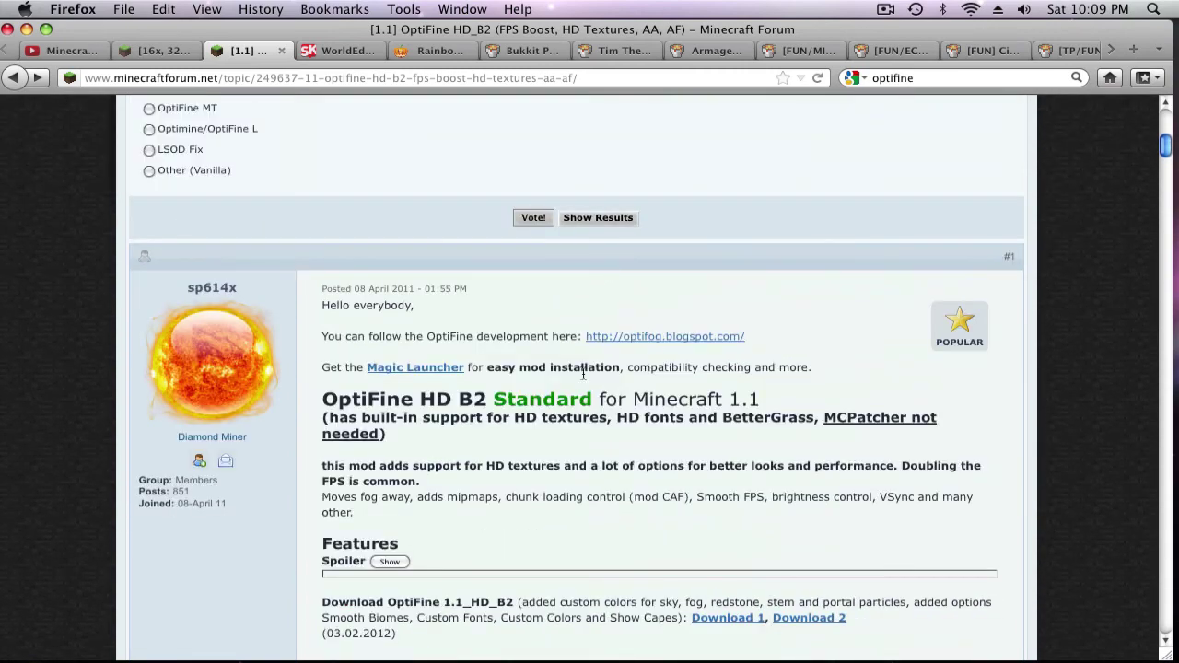
{"action": "scroll", "coordinate": [829, 561], "scroll_direction": "down", "scroll_amount": 1}
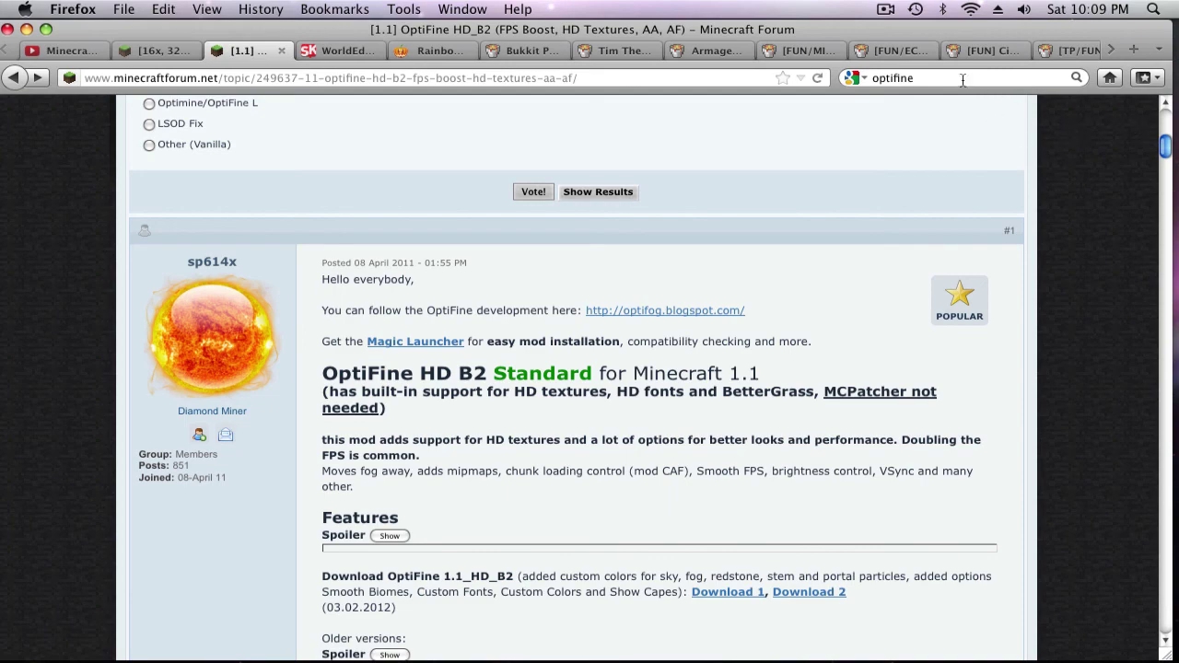
Minimise the browser, open the OptiFine_1.1_HD_B2 folder from the desktop, and move its window aside
{"action": "left_click", "coordinate": [25, 29]}
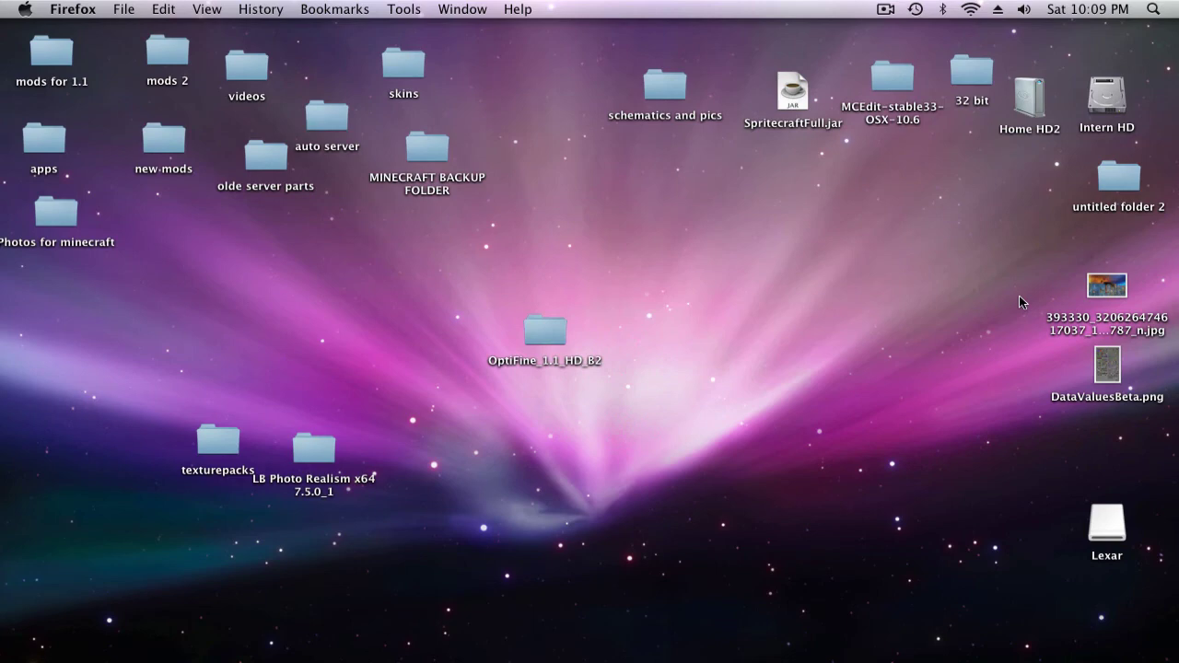
{"action": "left_click_drag", "start_coordinate": [546, 328], "coordinate": [429, 290]}
{"action": "double_click", "coordinate": [429, 291]}
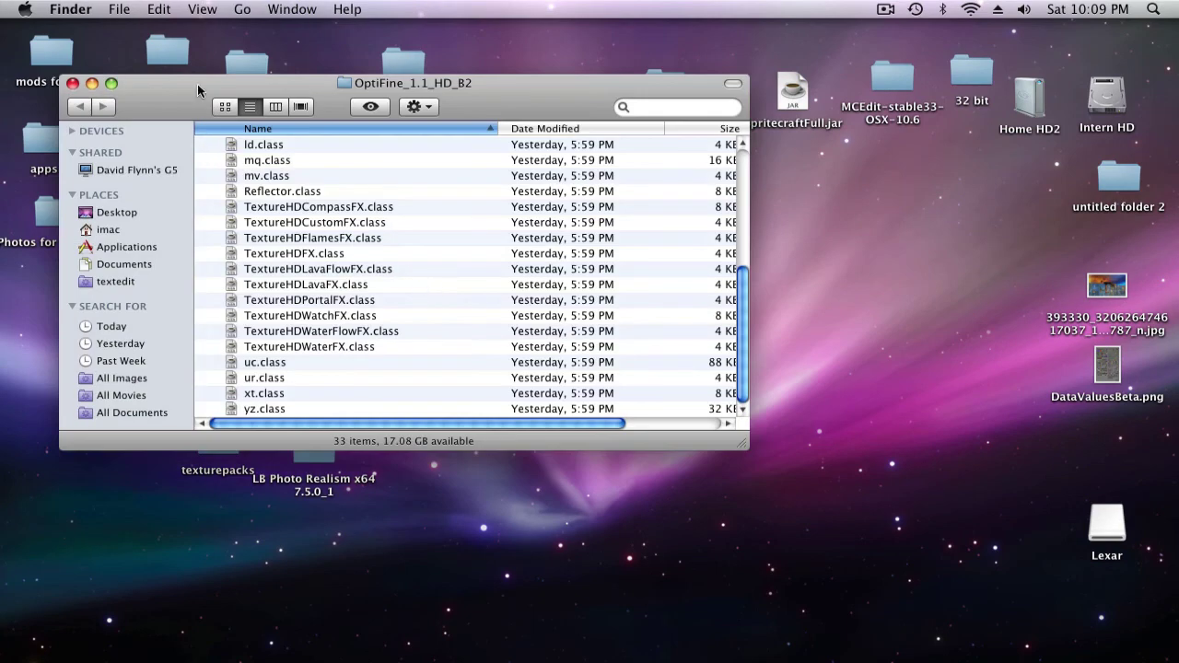
{"action": "left_click_drag", "start_coordinate": [185, 94], "coordinate": [135, 35]}
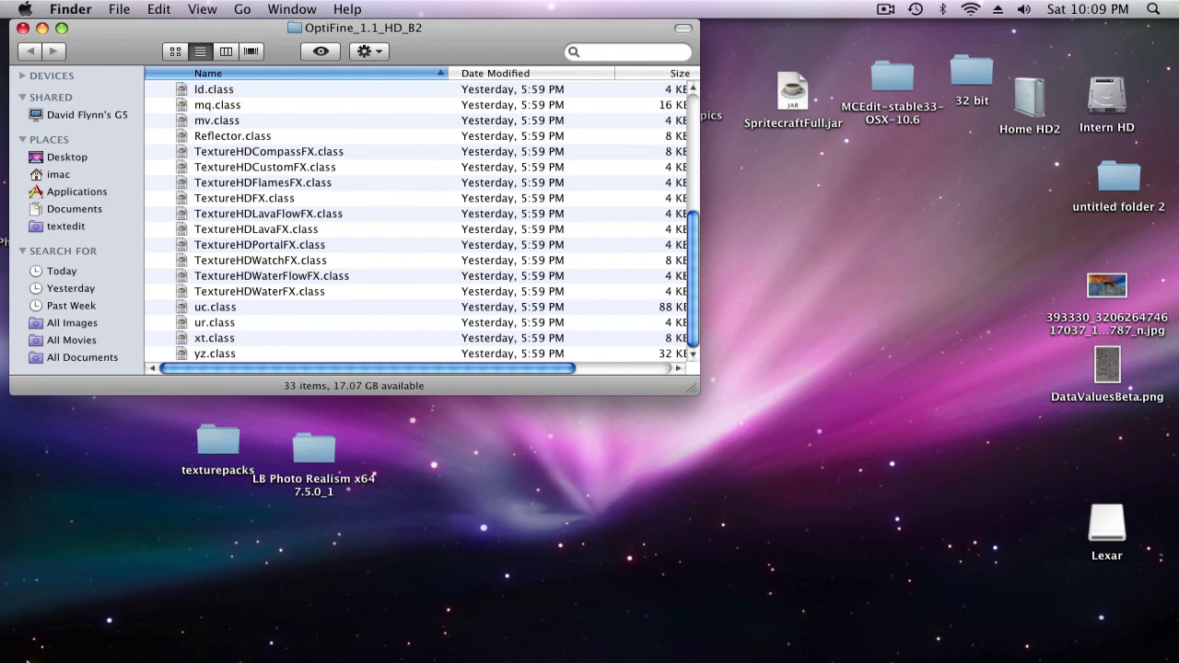
Open a new Finder window and go to the home folder's Library/Application Support/minecraft folder
{"action": "mouse_move", "coordinate": [28, 658]}
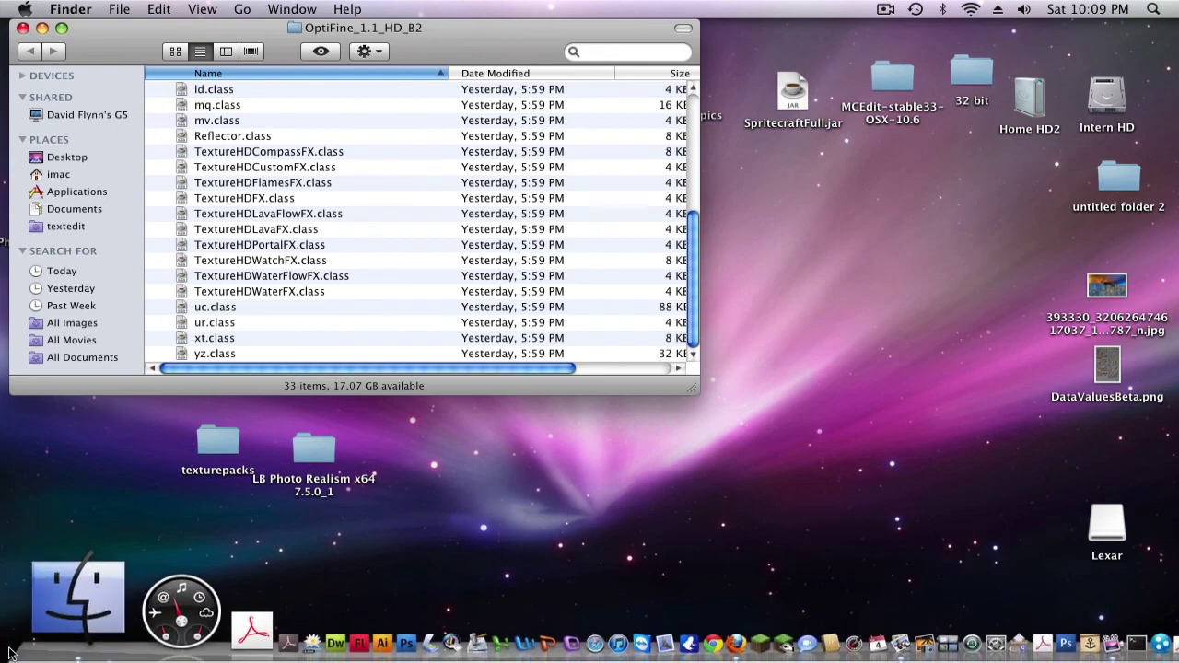
{"action": "right_click", "coordinate": [34, 600]}
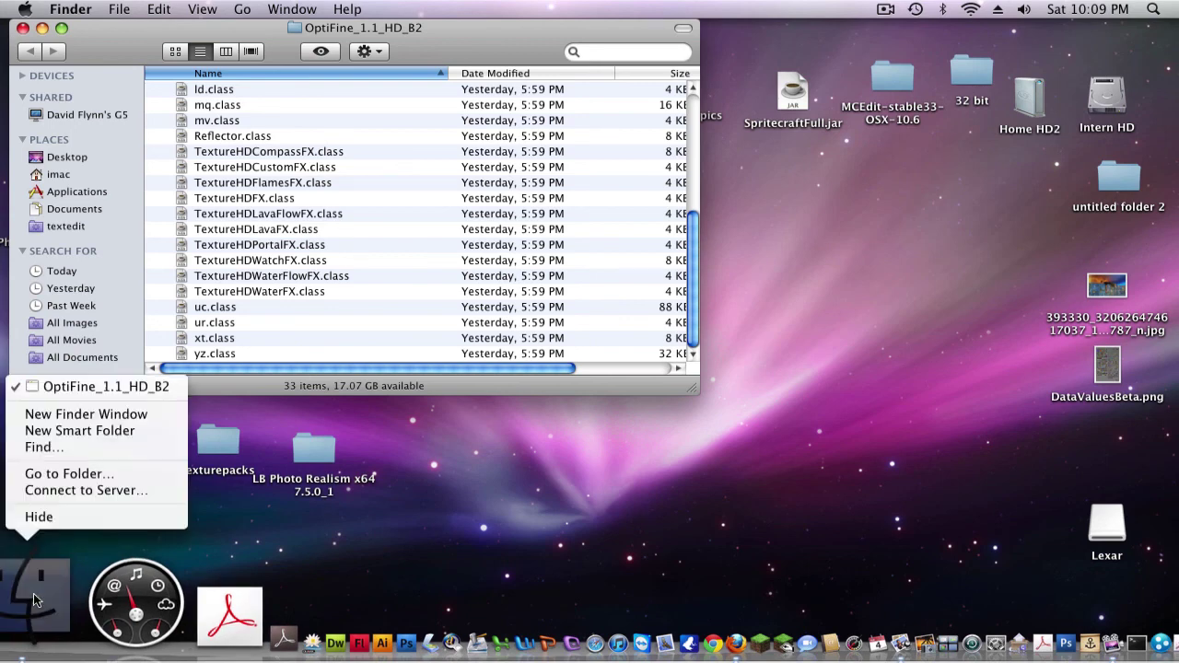
{"action": "left_click", "coordinate": [51, 414]}
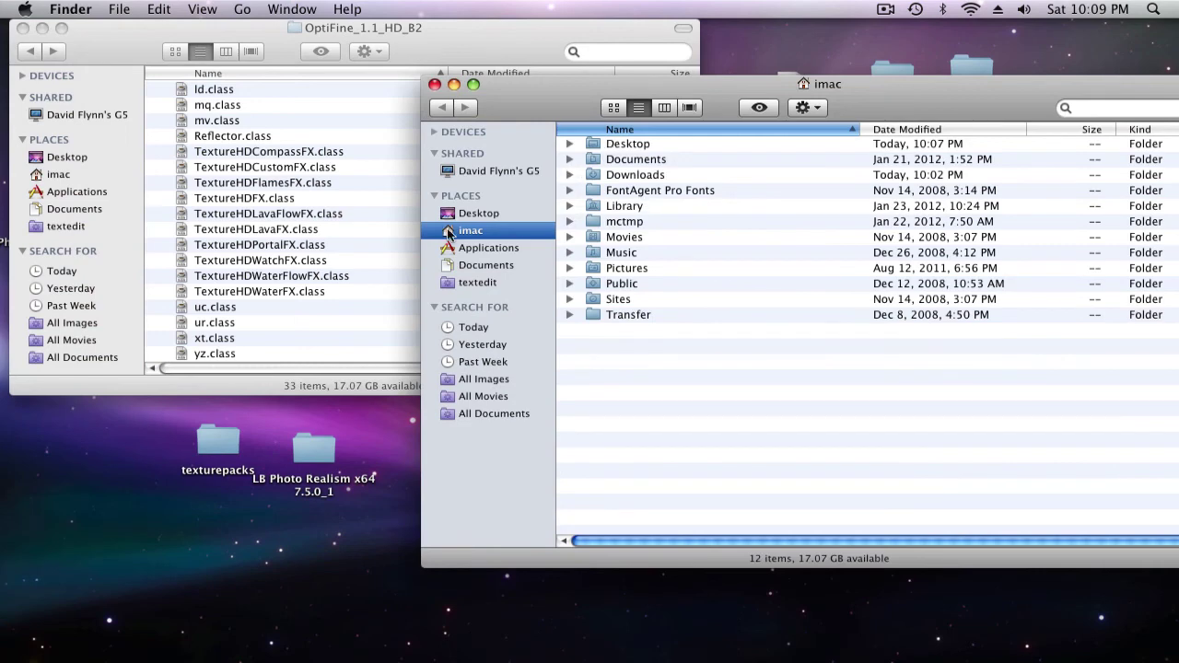
{"action": "double_click", "coordinate": [667, 206]}
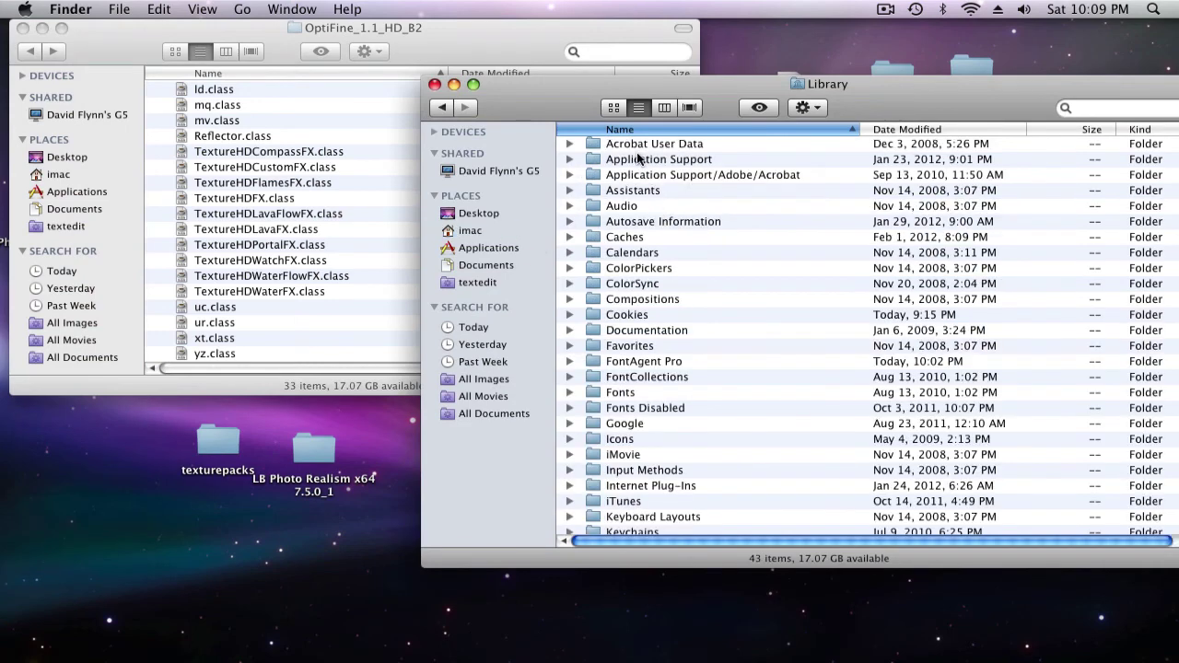
{"action": "double_click", "coordinate": [642, 160]}
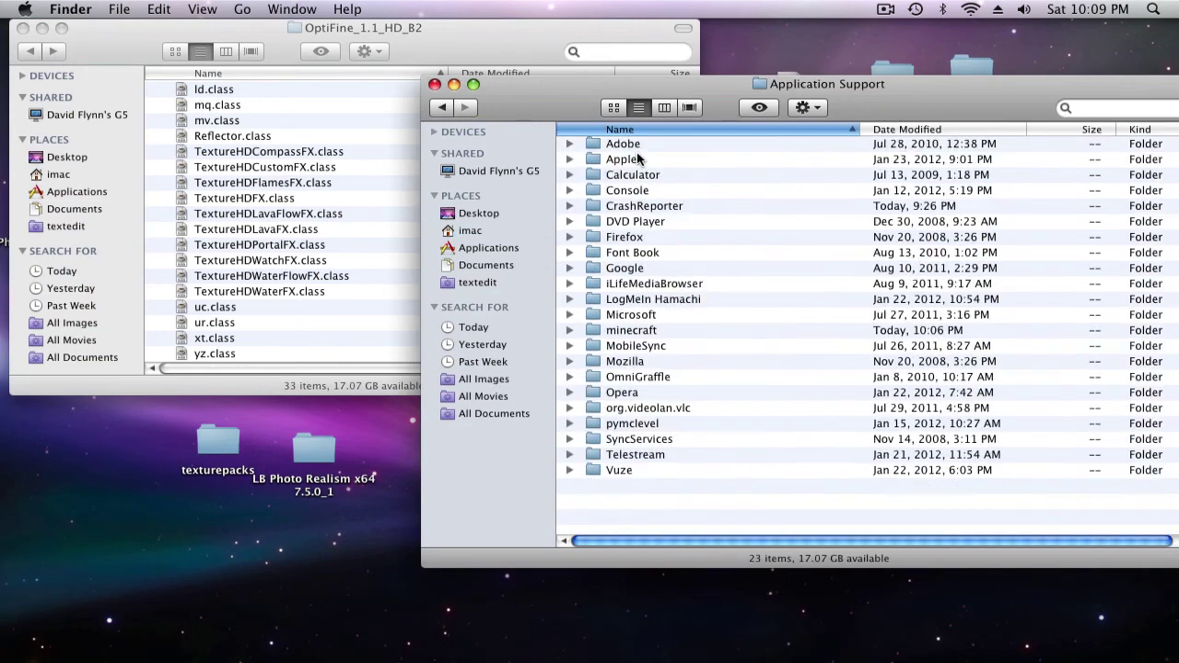
{"action": "double_click", "coordinate": [643, 333]}
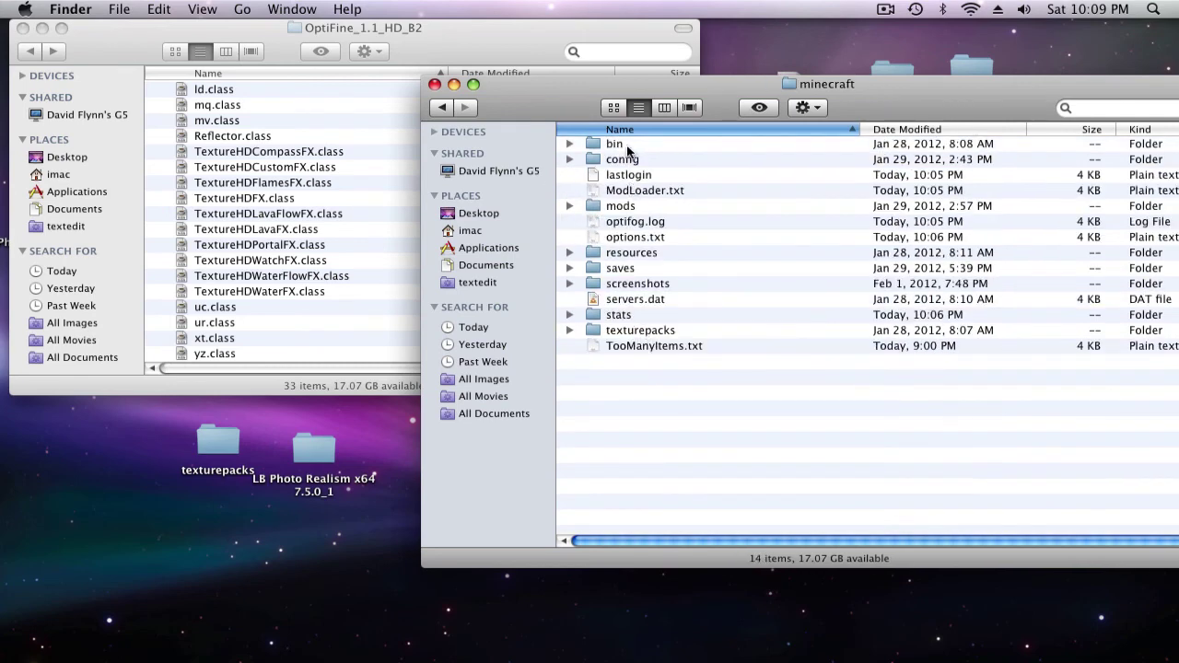
Open the minecraft.jar folder inside bin and arrange its window next to the OptiFine_1.1_HD_B2 window
{"action": "double_click", "coordinate": [629, 147]}
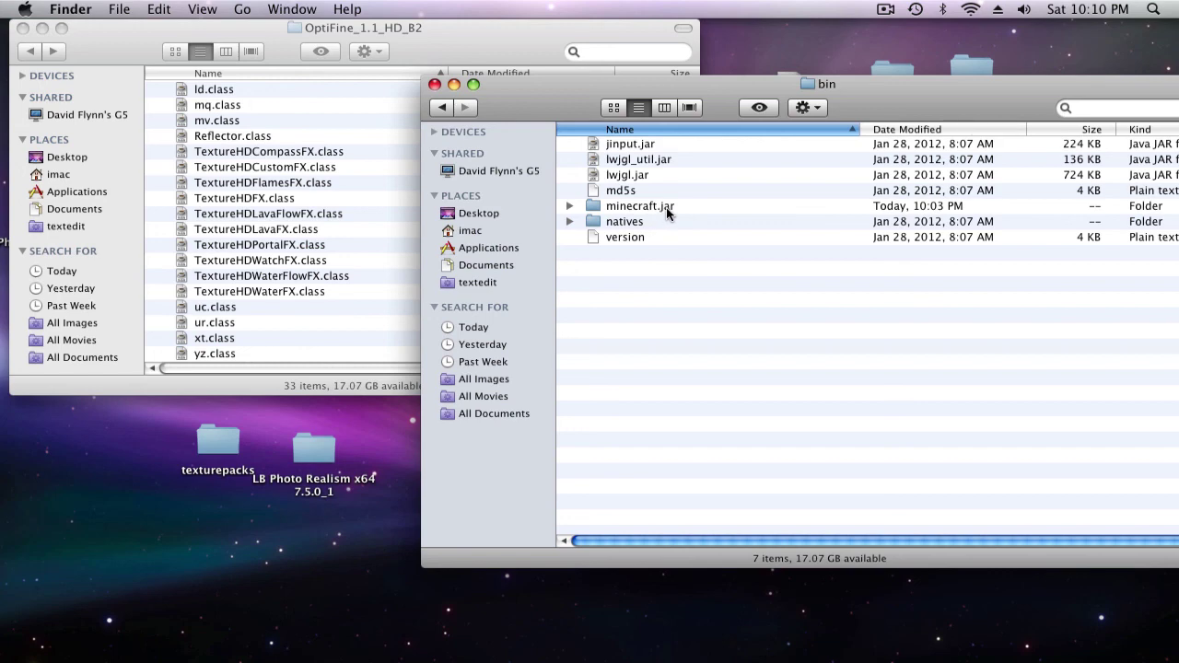
{"action": "double_click", "coordinate": [666, 210]}
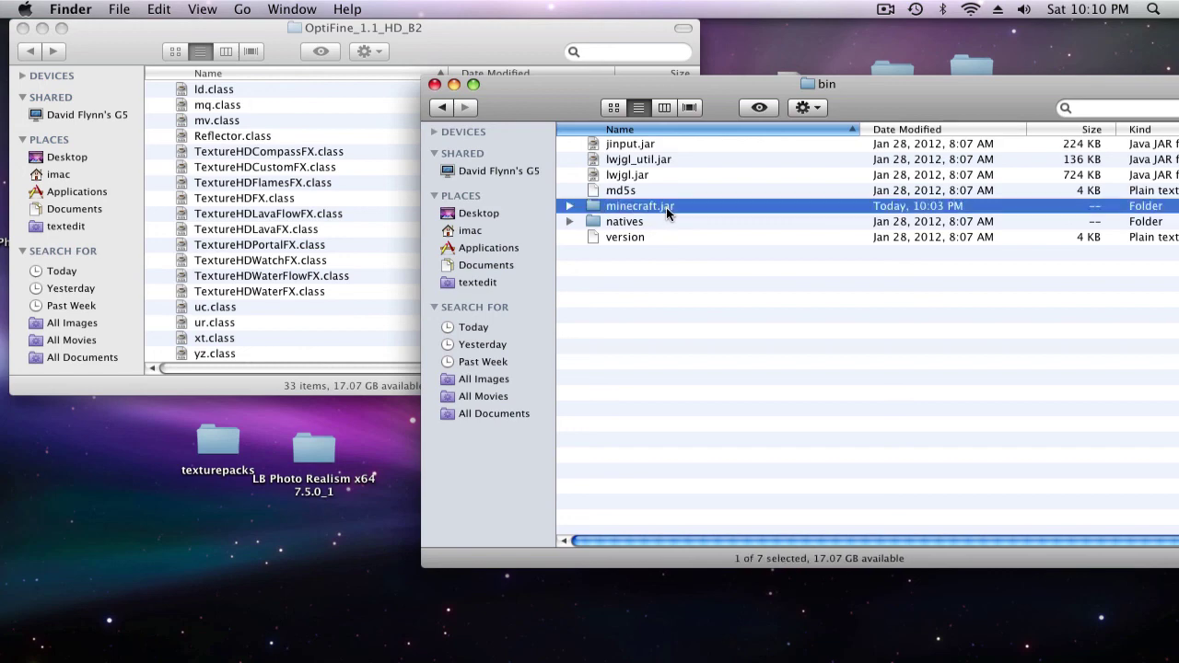
{"action": "left_click_drag", "start_coordinate": [517, 122], "coordinate": [561, 77]}
{"action": "left_click", "coordinate": [422, 33]}
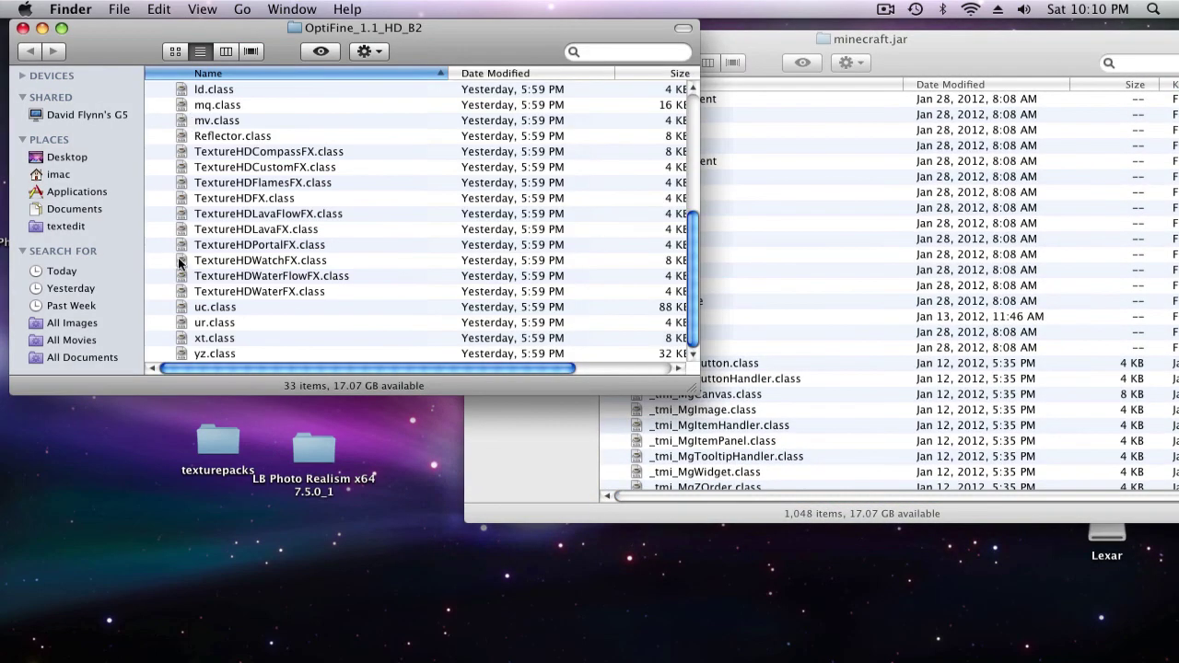
{"action": "left_click", "coordinate": [755, 46]}
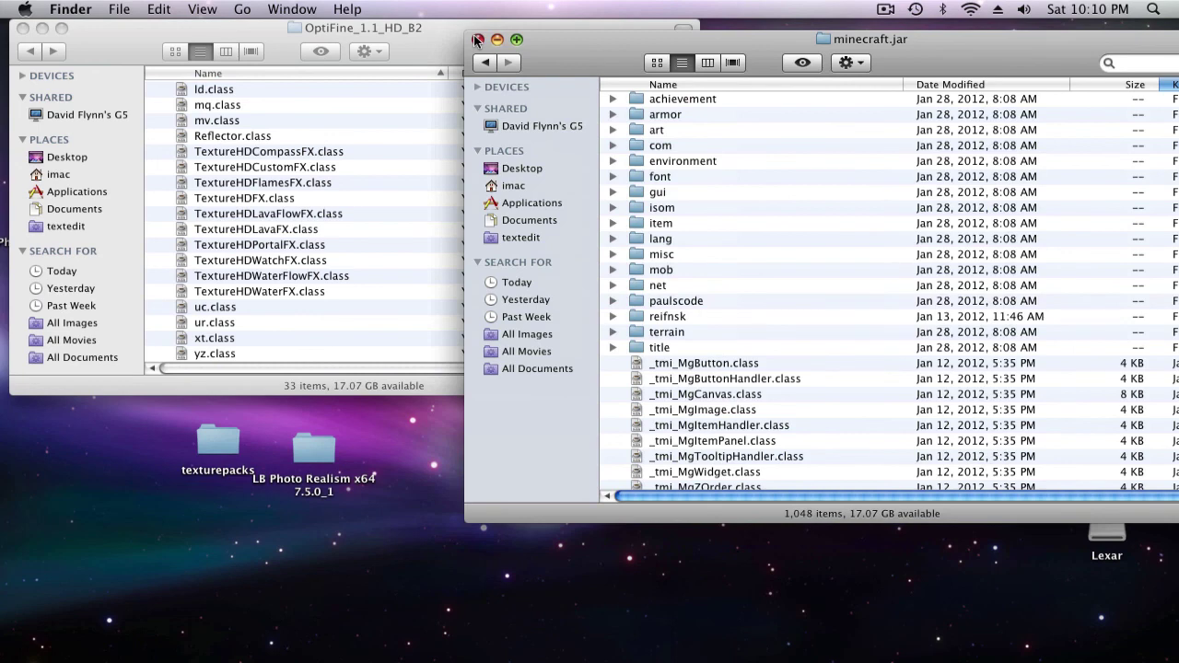
Close the OptiFine_1.1_HD_B2 window and minimise the minecraft.jar window
{"action": "left_click", "coordinate": [441, 34]}
{"action": "left_click", "coordinate": [22, 28]}
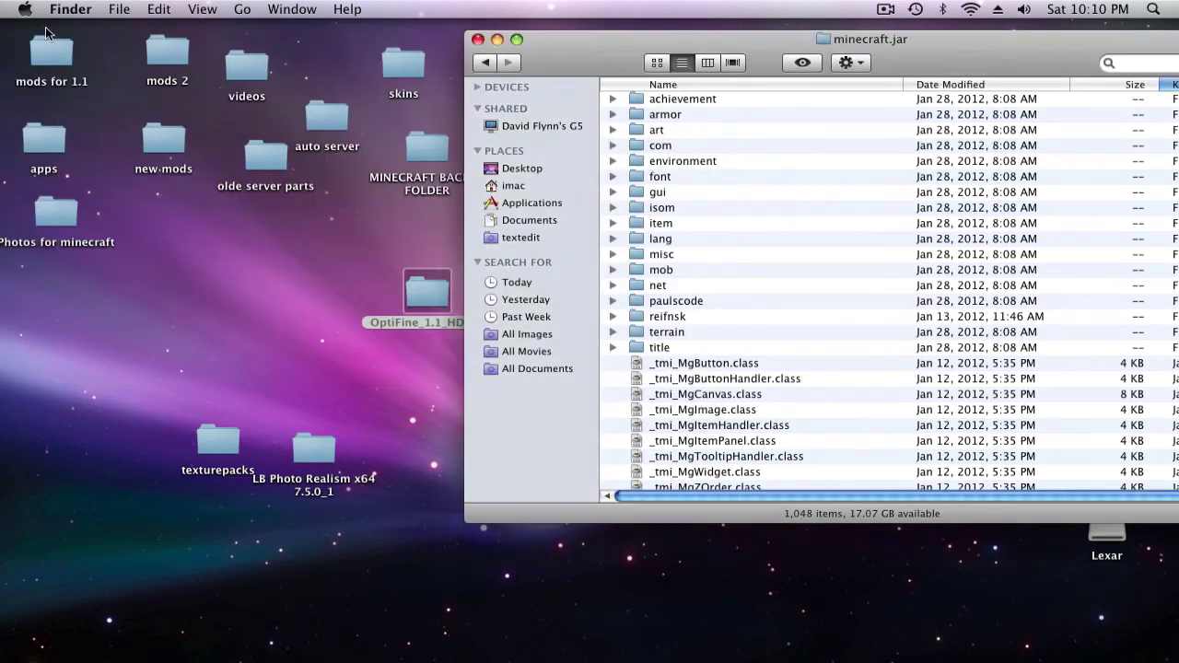
{"action": "left_click", "coordinate": [497, 40]}
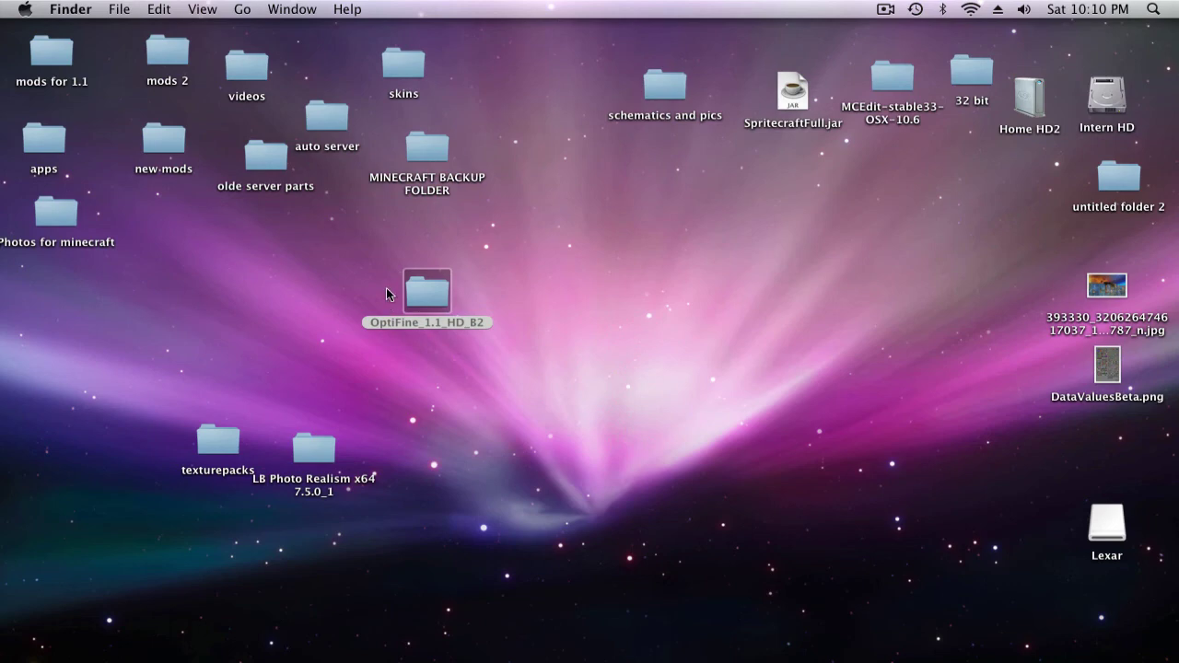
Move the OptiFine_1.1_HD_B2 and LB Photo Realism x64 7.5.0_1 folders near the other desktop folders, and inspect the texture pack's contents
{"action": "left_click_drag", "start_coordinate": [409, 290], "coordinate": [190, 231]}
{"action": "left_click_drag", "start_coordinate": [313, 448], "coordinate": [354, 243]}
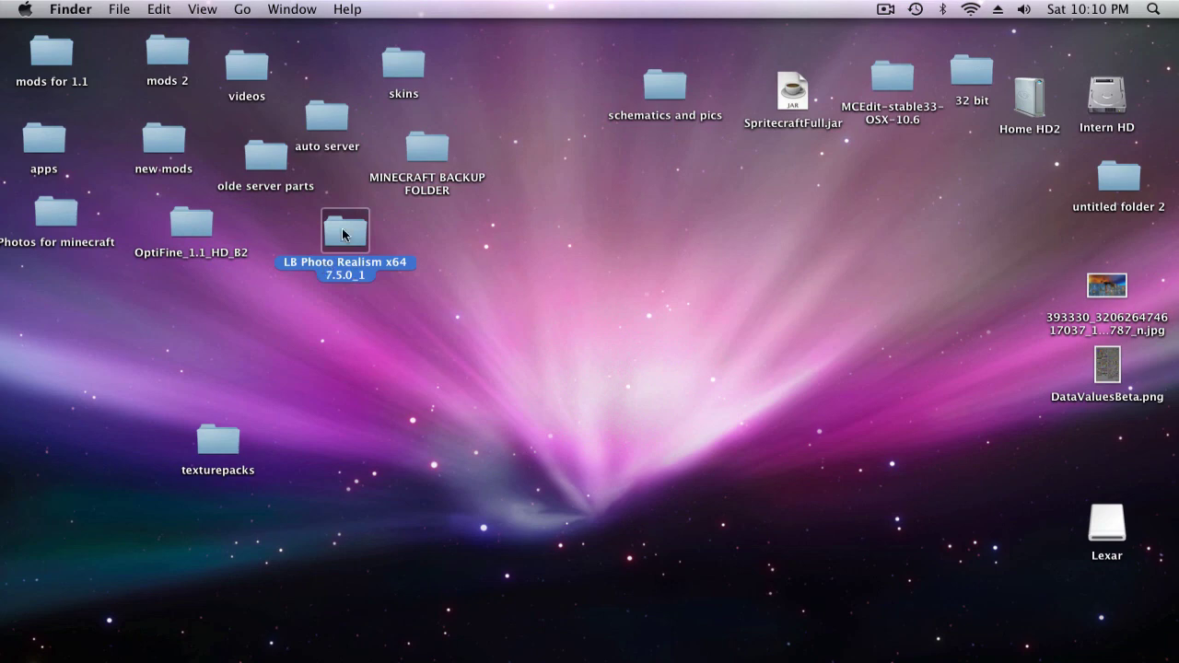
{"action": "double_click", "coordinate": [343, 234]}
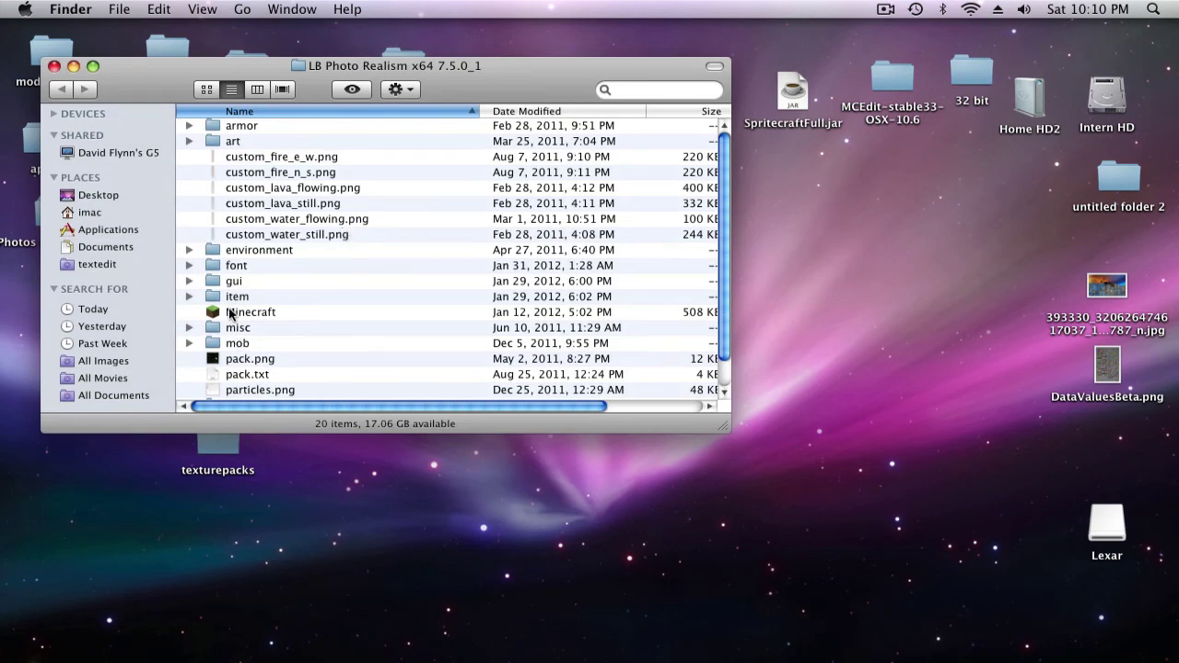
{"action": "left_click_drag", "start_coordinate": [231, 314], "coordinate": [371, 341]}
{"action": "left_click", "coordinate": [55, 66]}
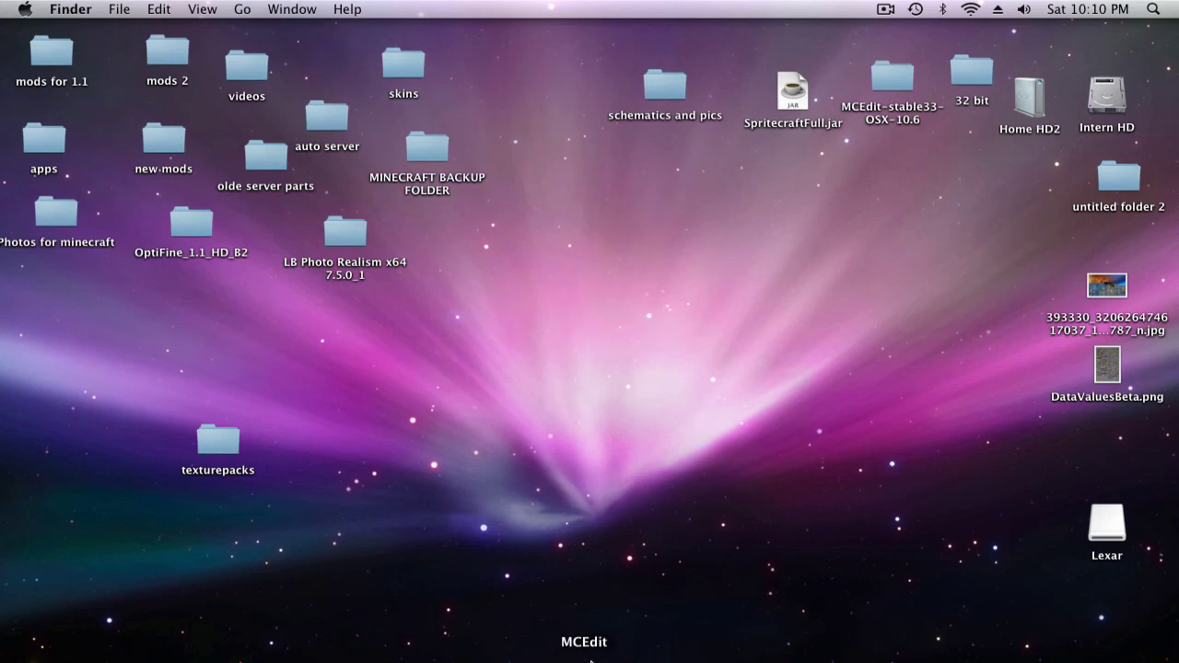
Launch Minecraft, log in with the remembered account details, and enlarge the game window
{"action": "mouse_move", "coordinate": [569, 650]}
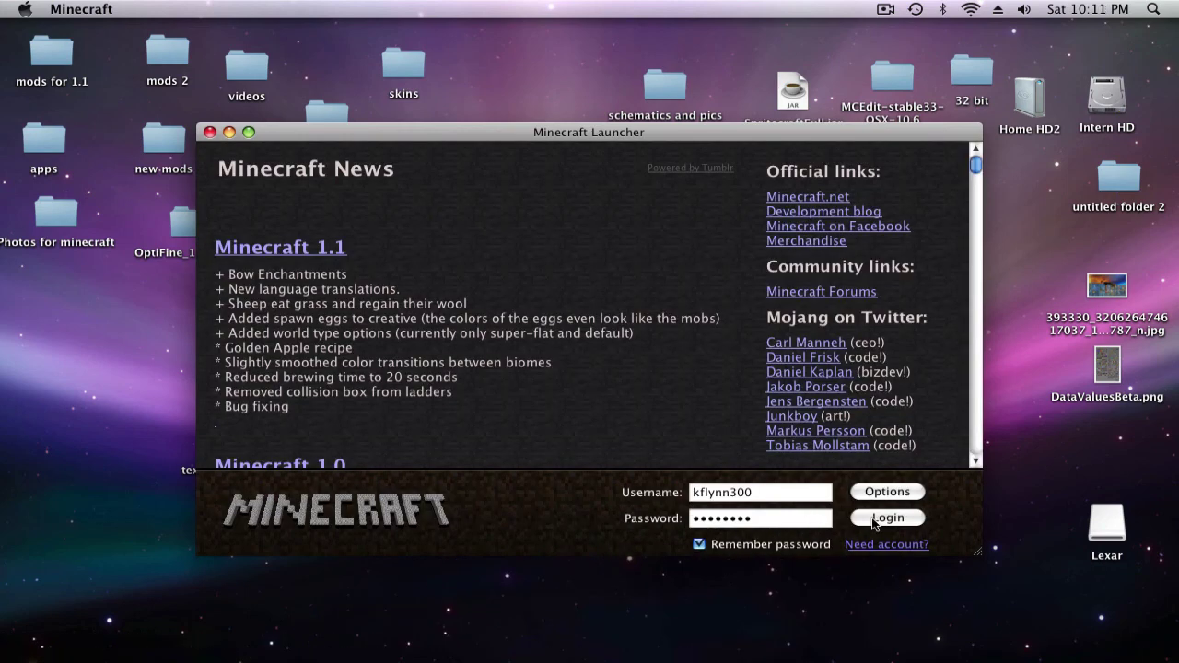
{"action": "left_click", "coordinate": [875, 521]}
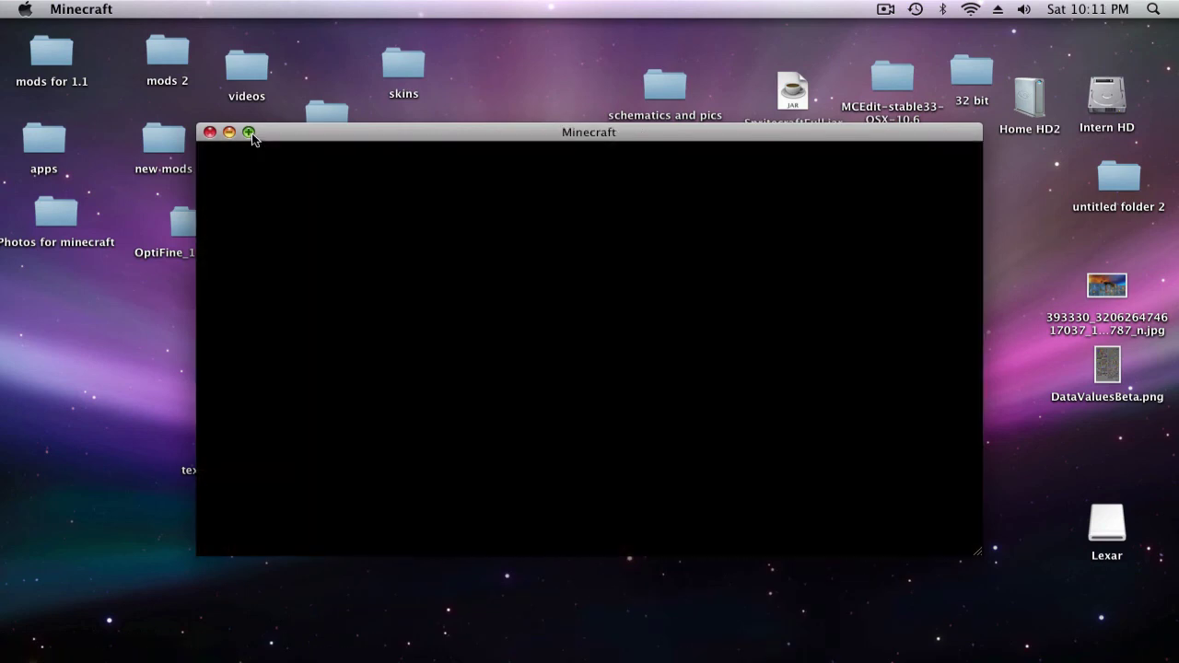
{"action": "left_click", "coordinate": [252, 133]}
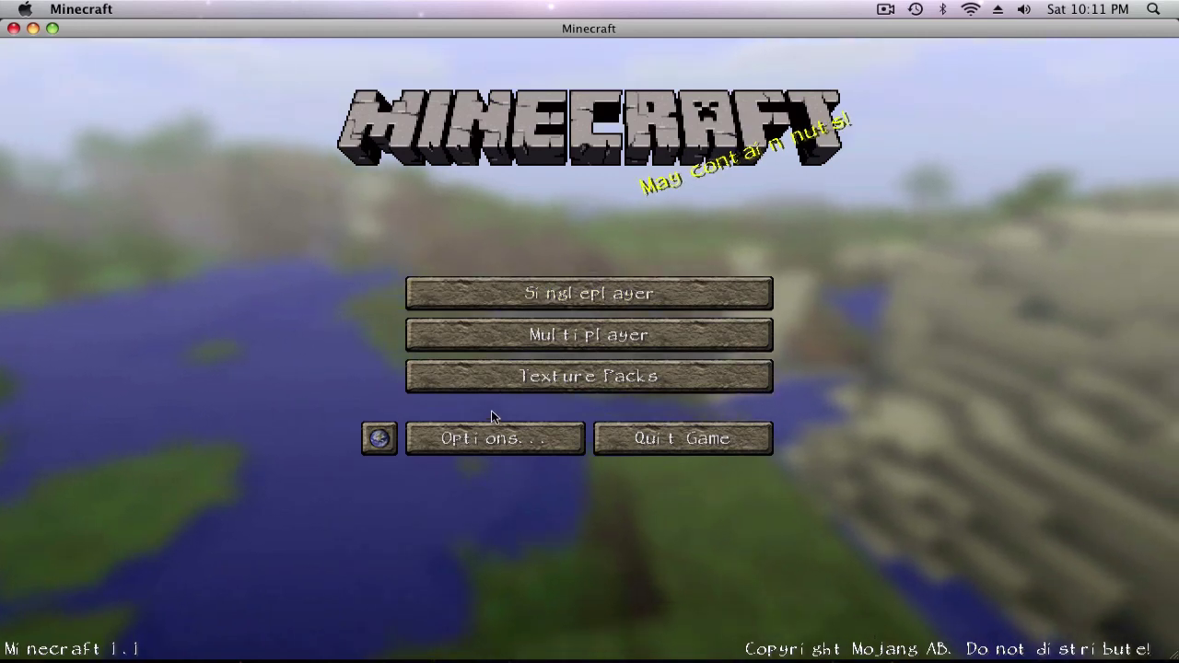
Join a multiplayer server from the main menu and walk forward across the orange grid floor
{"action": "left_click", "coordinate": [489, 448]}
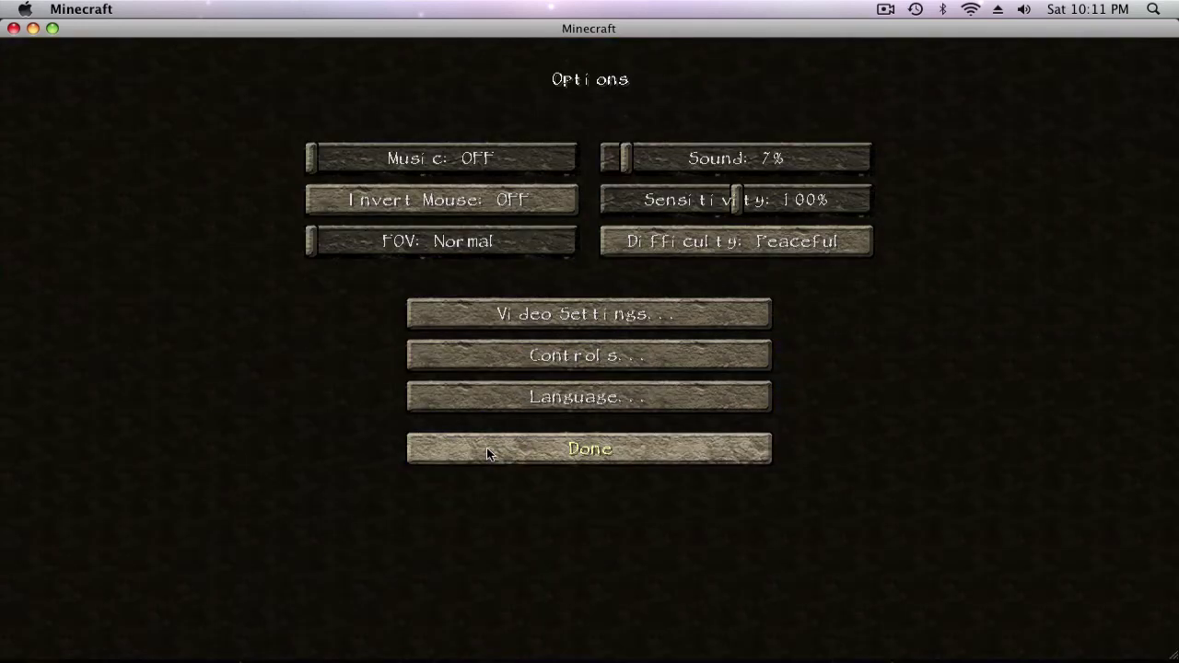
{"action": "left_click", "coordinate": [452, 448]}
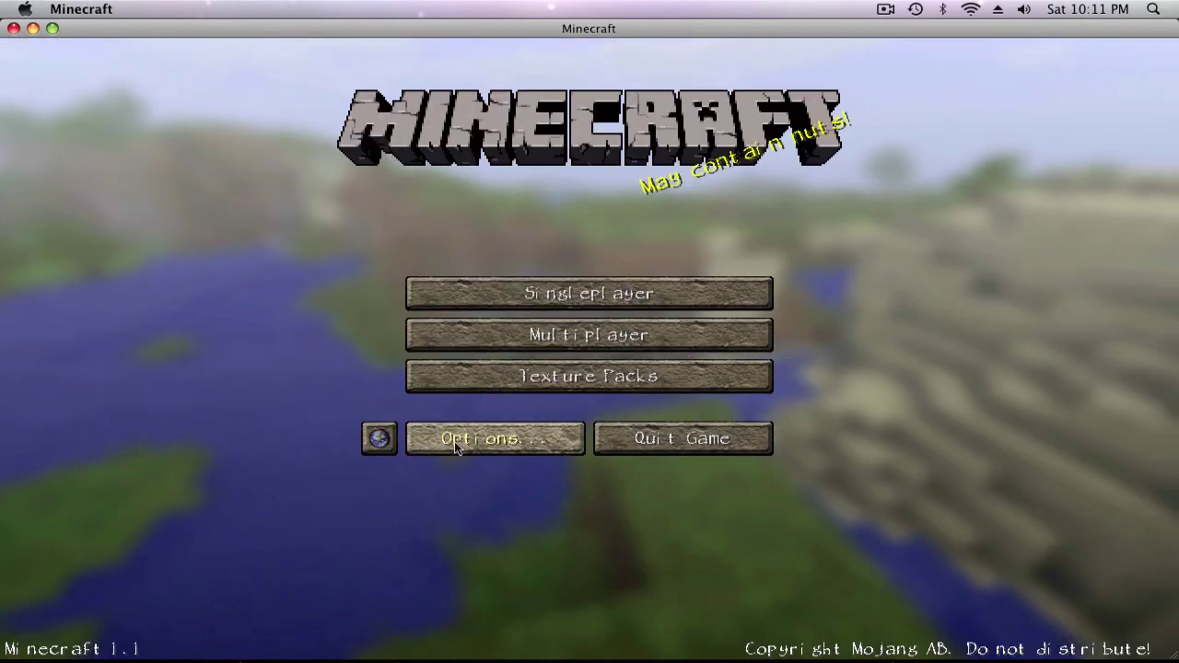
{"action": "left_click", "coordinate": [522, 334]}
{"action": "left_click", "coordinate": [519, 333]}
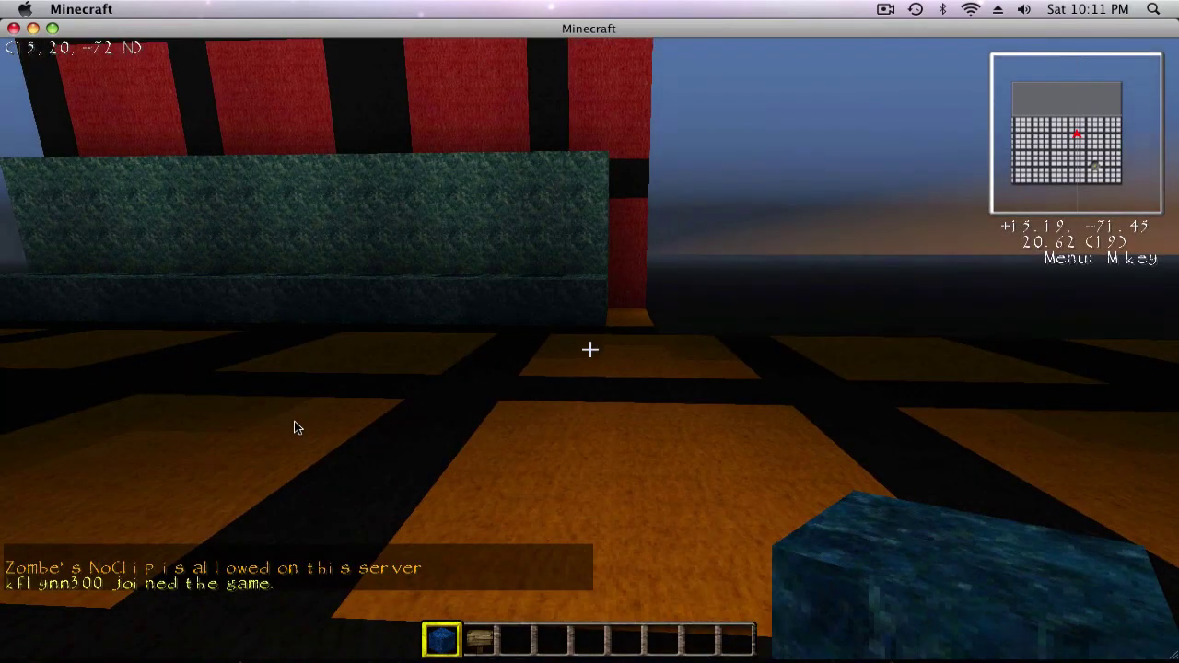
{"action": "key", "text": "w"}
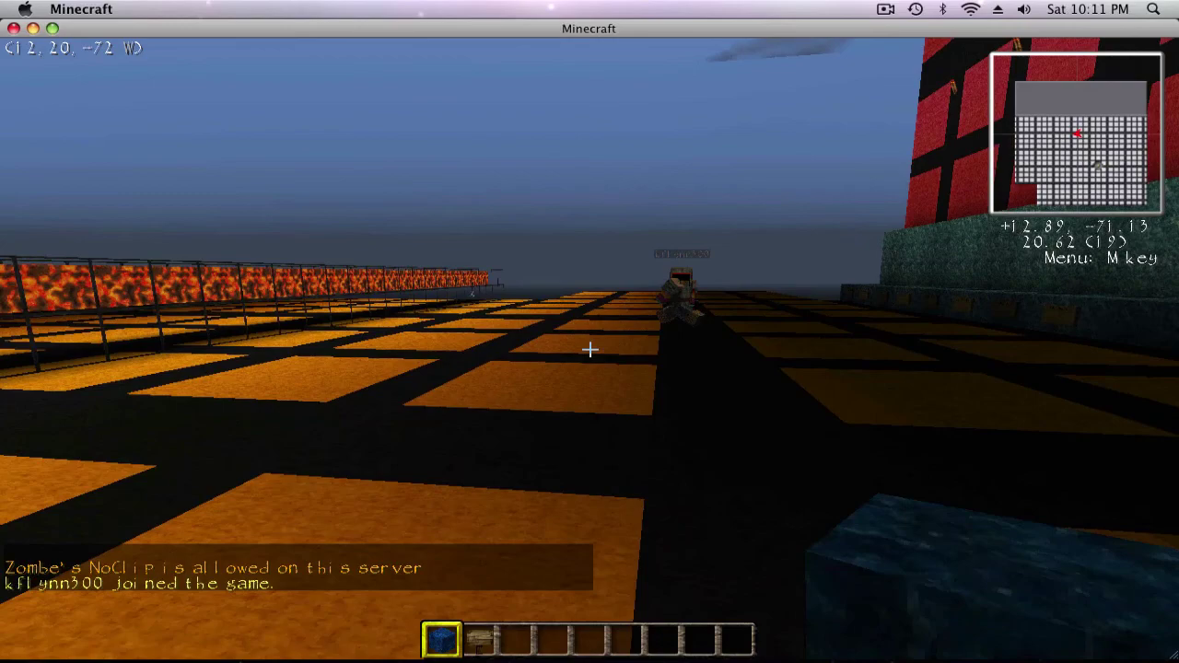
{"action": "key", "text": "w"}
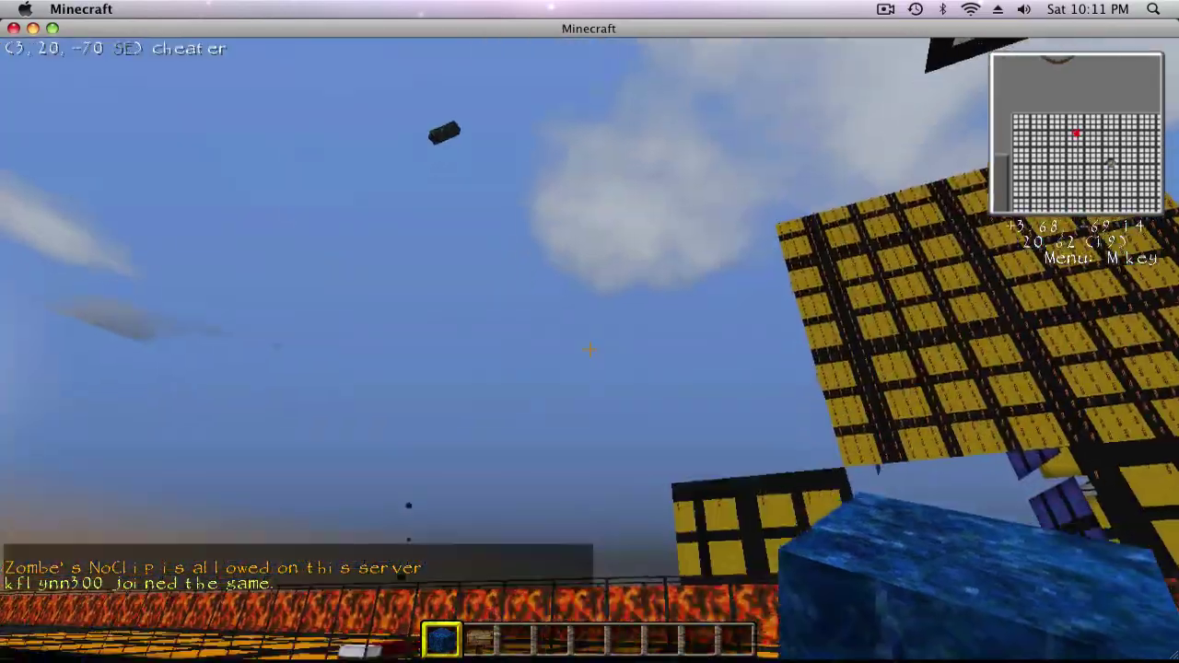
Explore the orange grid floor of the coloured arena, crossing to the other side of the lava-textured border
{"action": "key", "text": "w"}
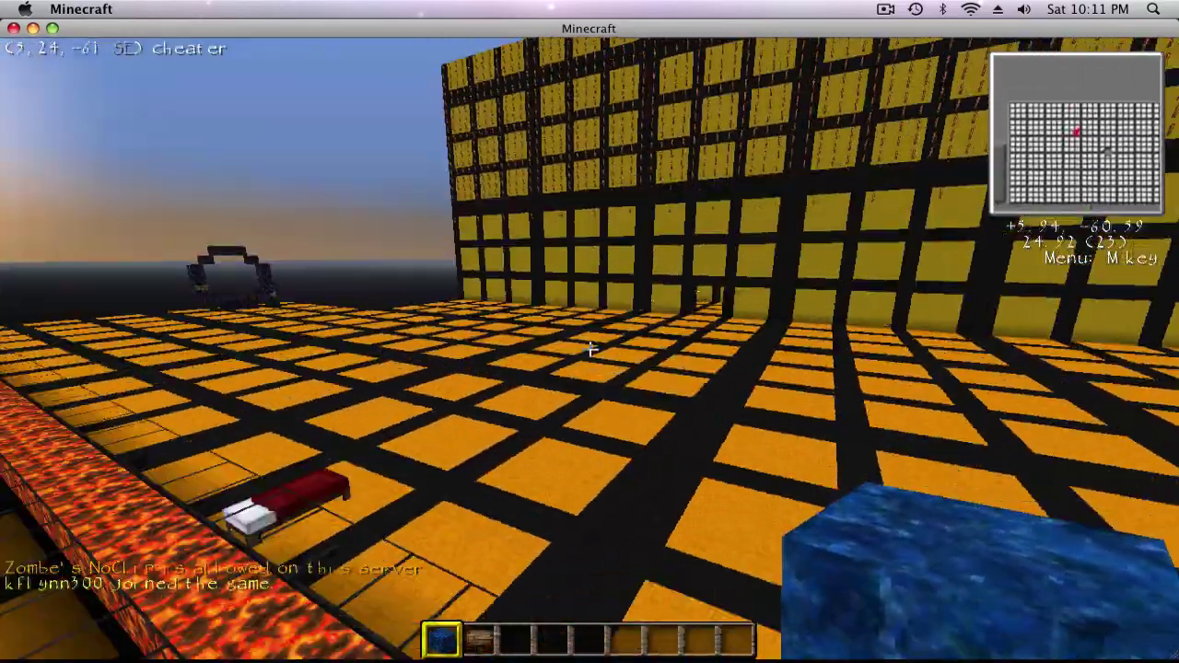
{"action": "key", "text": "w"}
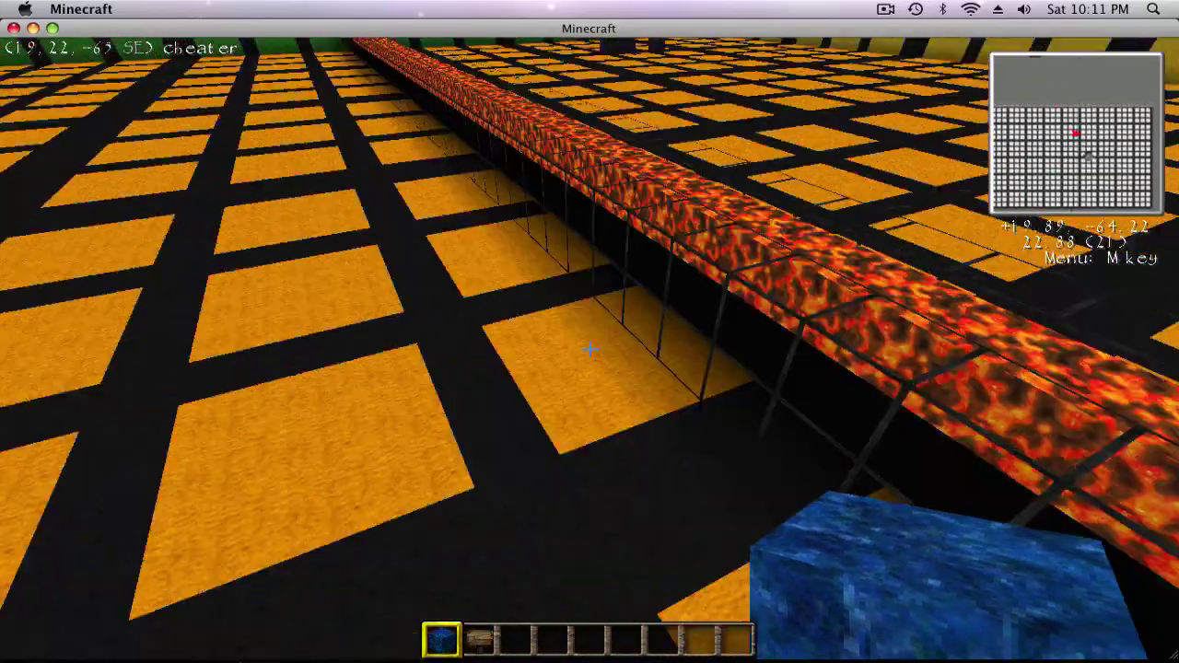
{"action": "key", "text": "space"}
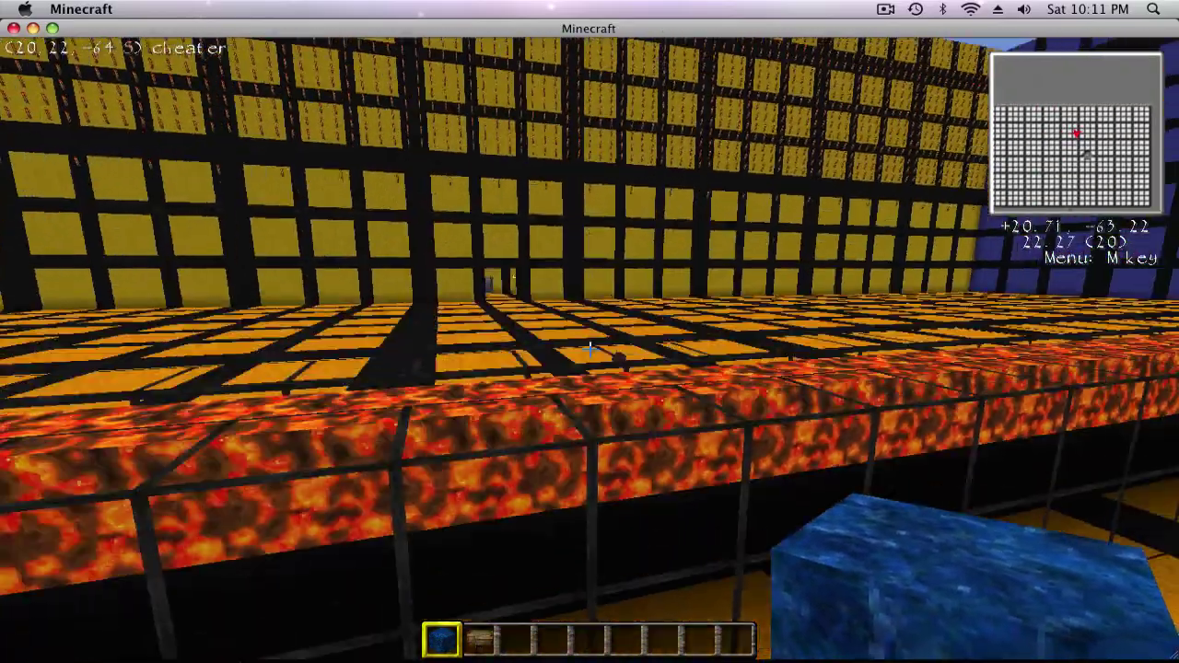
{"action": "key", "text": "w"}
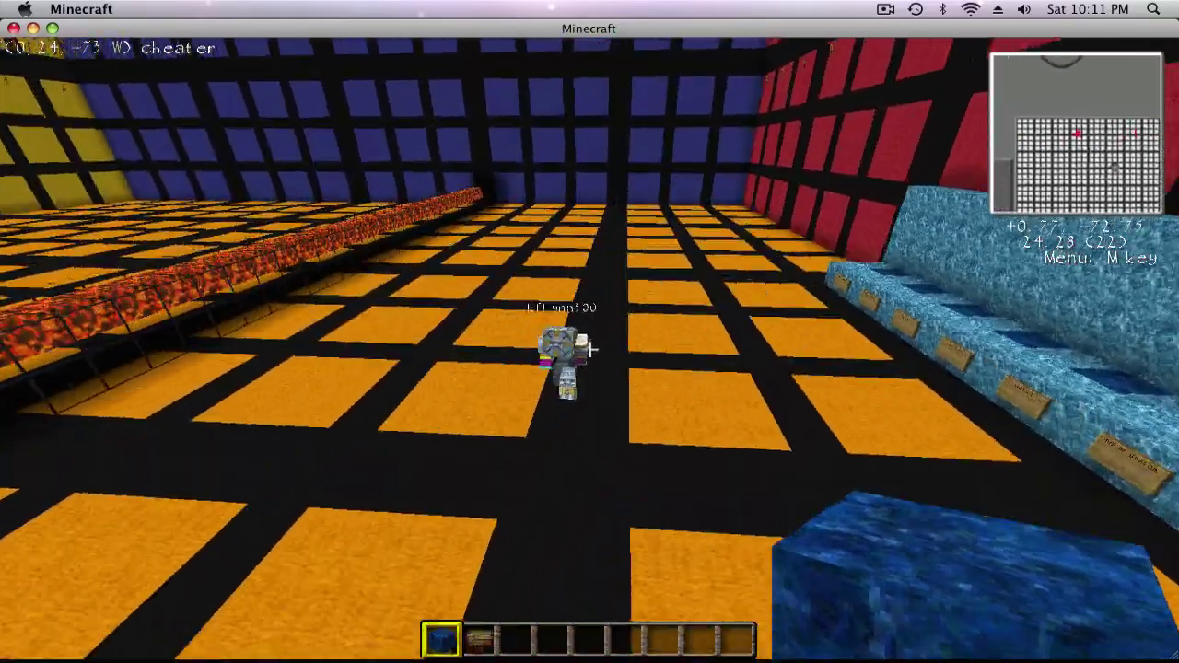
Turn on flying and noclip, and fly west through the blue arena wall to the area above the swimming pool
{"action": "key", "text": "f"}
{"action": "key", "text": "n"}
{"action": "key", "text": "w"}
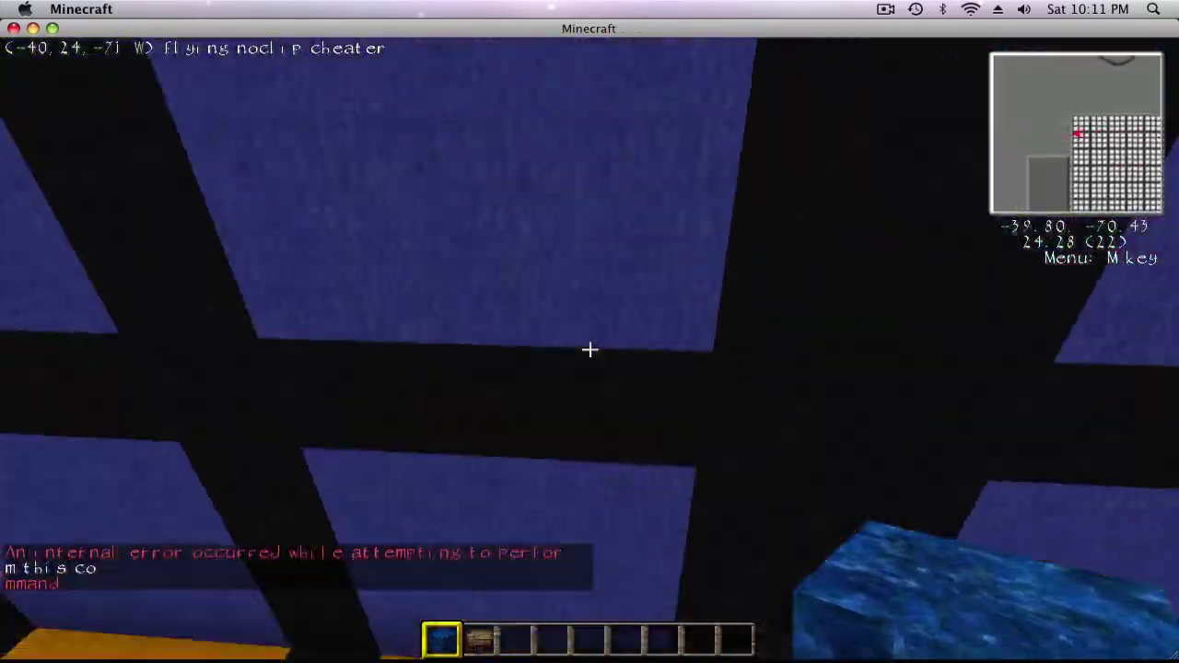
{"action": "key", "text": "w"}
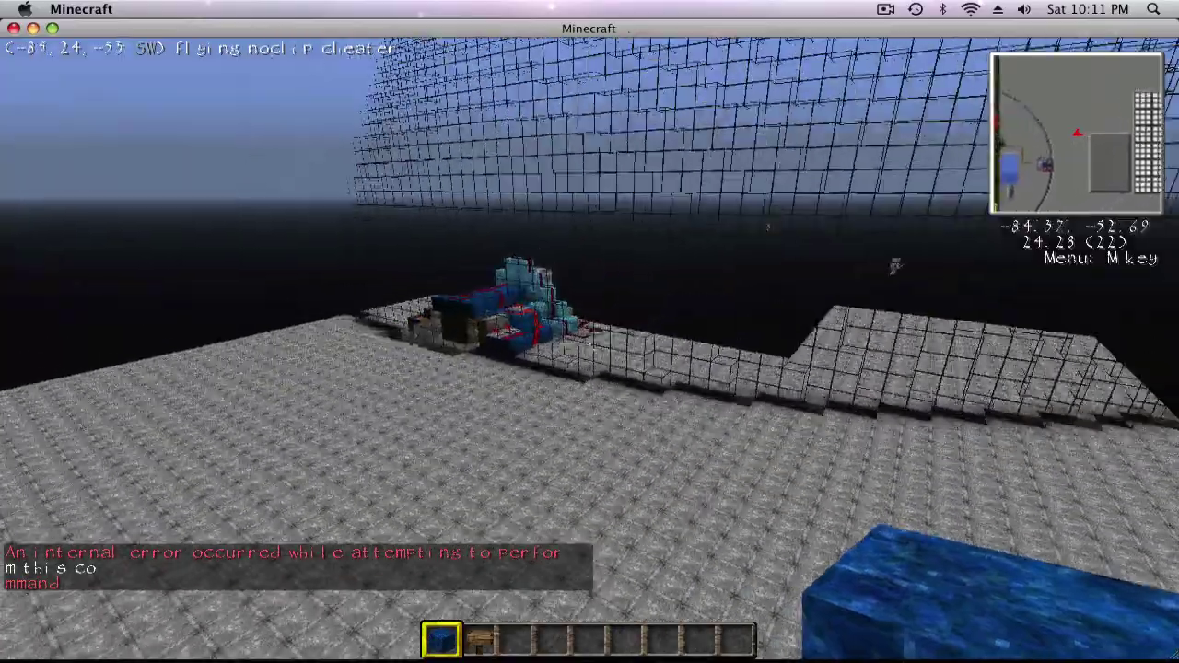
{"action": "key", "text": "w"}
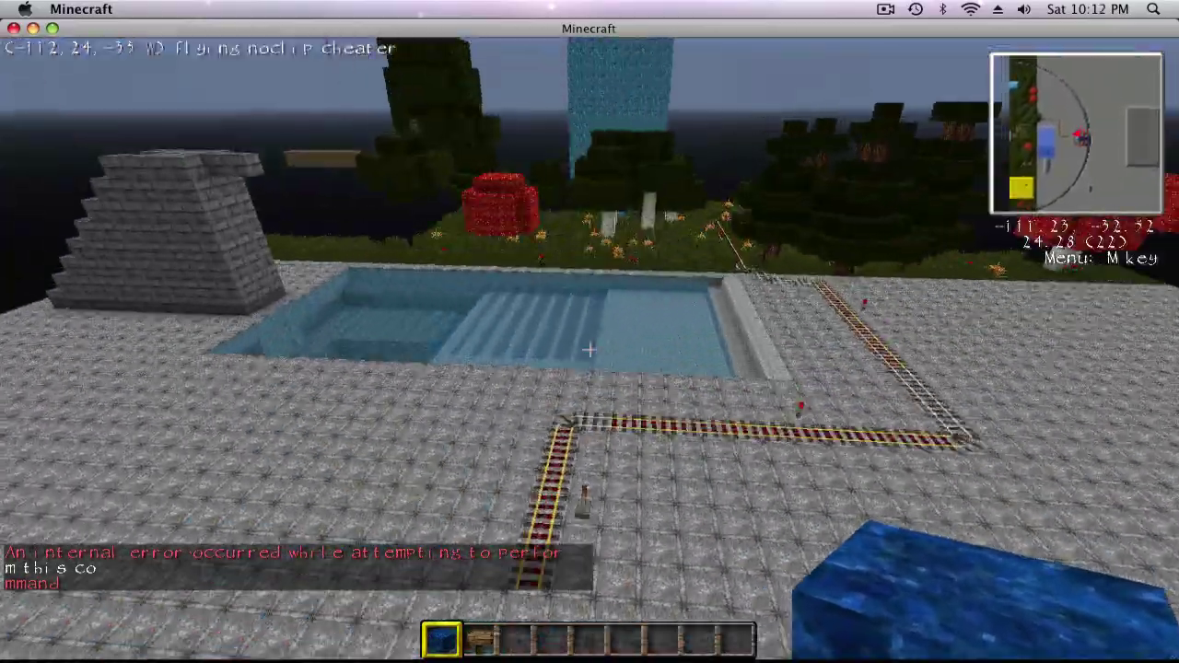
Turn off flying and noclip, and come down to the edge of the swimming pool
{"action": "key", "text": "f"}
{"action": "key", "text": "n"}
{"action": "key", "text": "w"}
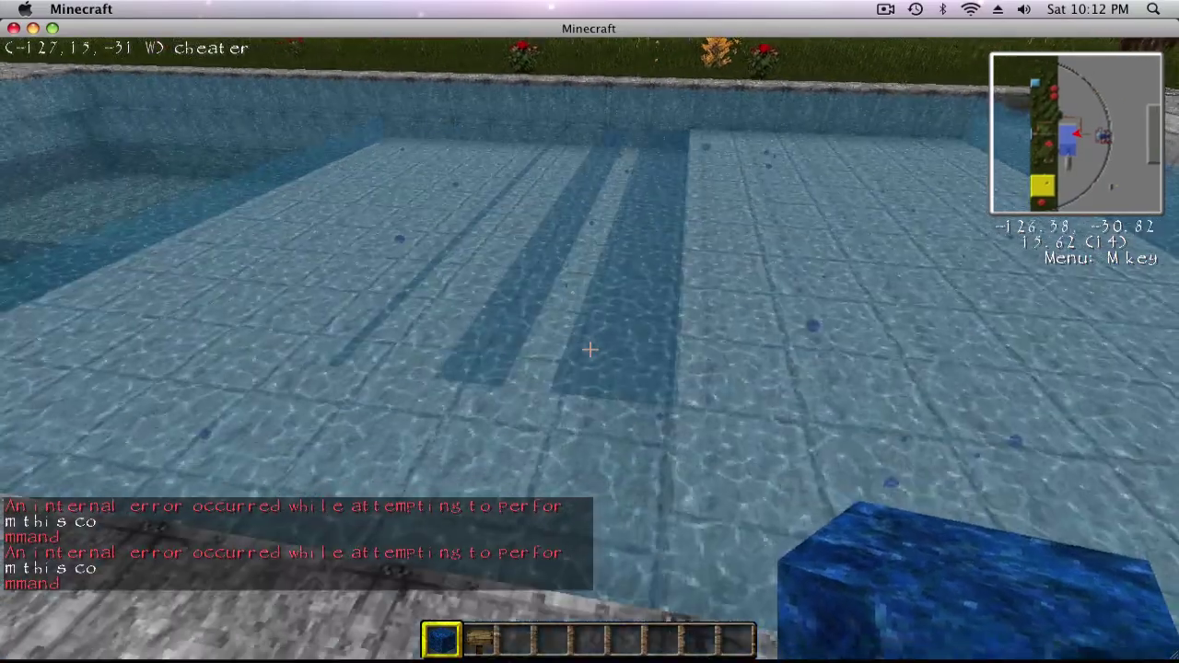
Examine the additional OptiFine entries in the game's video settings, and return to the game
{"action": "key", "text": "Escape"}
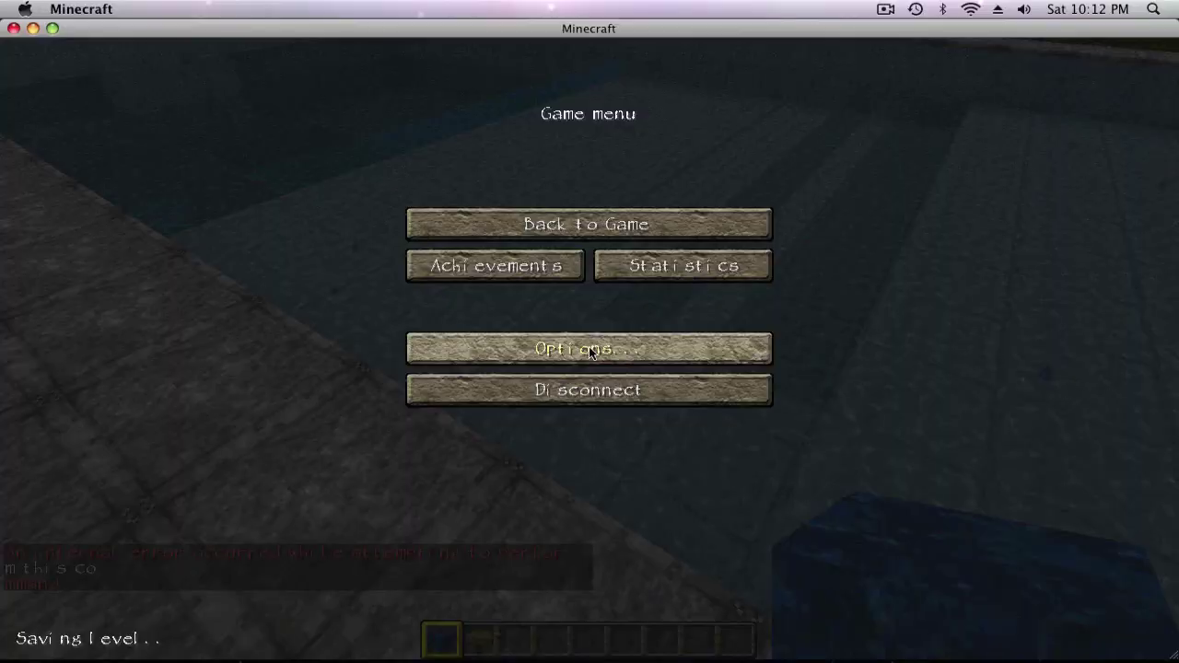
{"action": "left_click", "coordinate": [588, 346]}
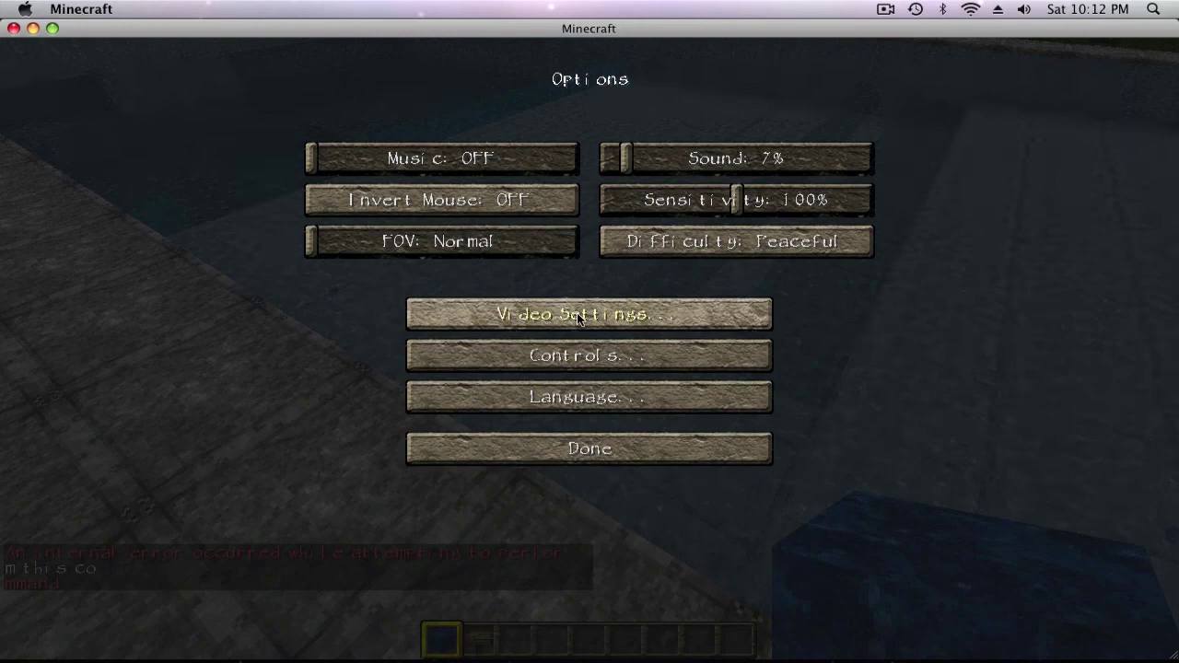
{"action": "left_click", "coordinate": [577, 312]}
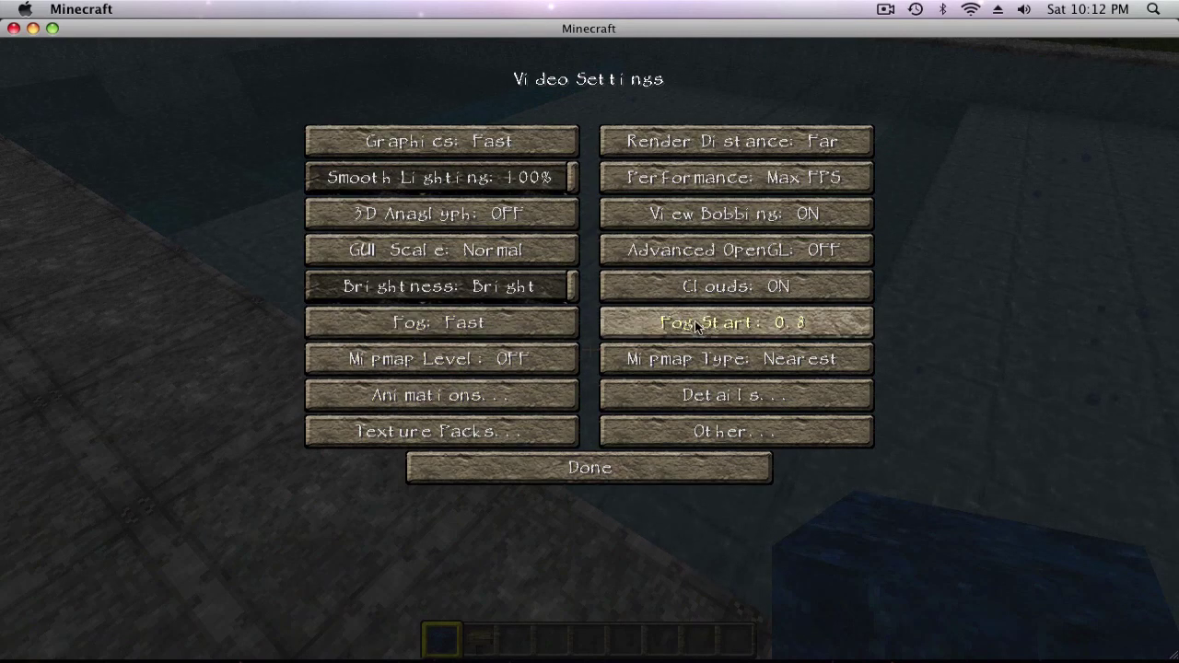
{"action": "left_click", "coordinate": [654, 479]}
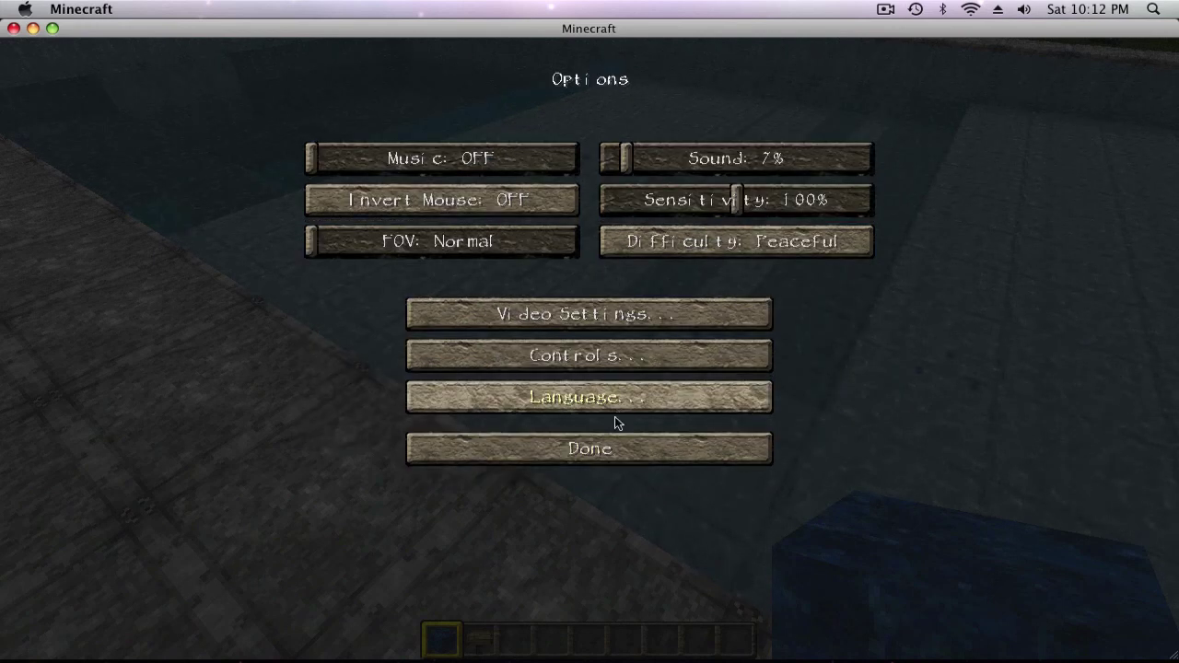
{"action": "left_click", "coordinate": [604, 445]}
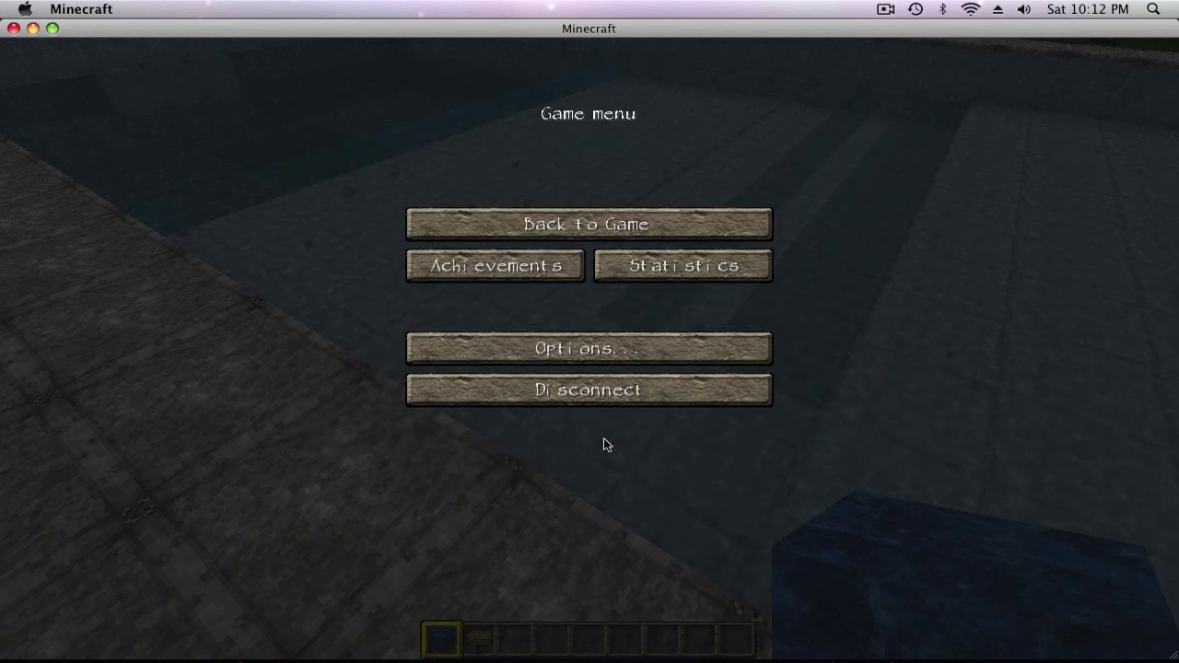
{"action": "left_click", "coordinate": [570, 230]}
Walk from the pool past the powered rails toward the light-blue stepped structure with the redstone wiring
{"action": "key", "text": "w"}
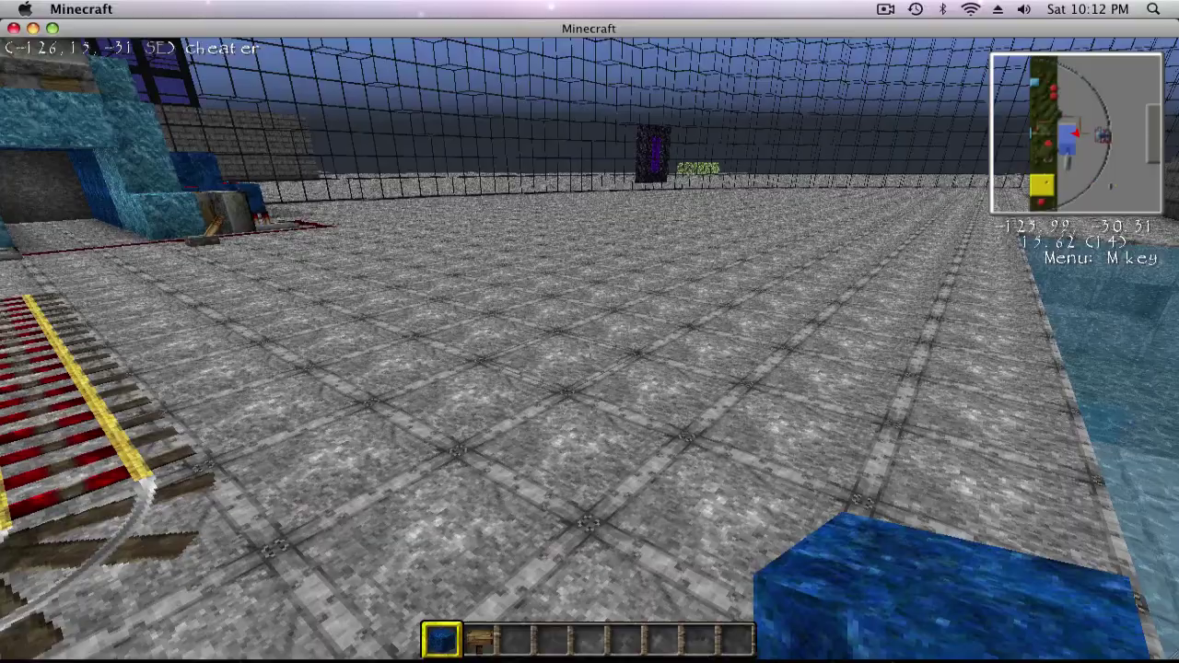
{"action": "key", "text": "w"}
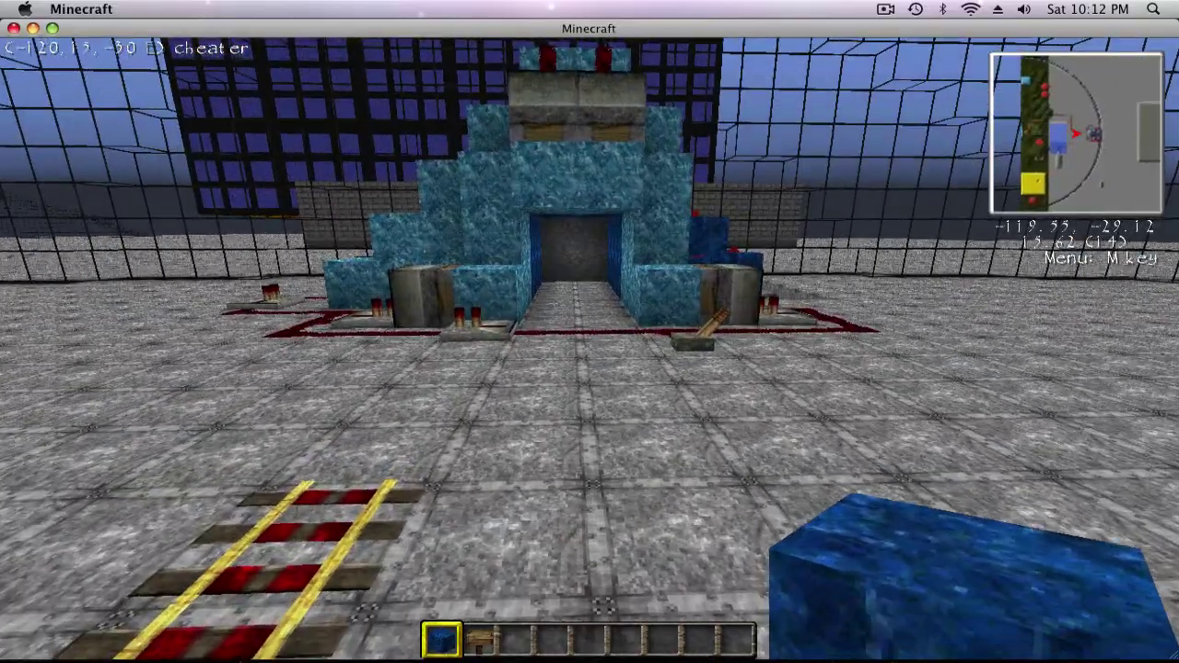
{"action": "key", "text": "w"}
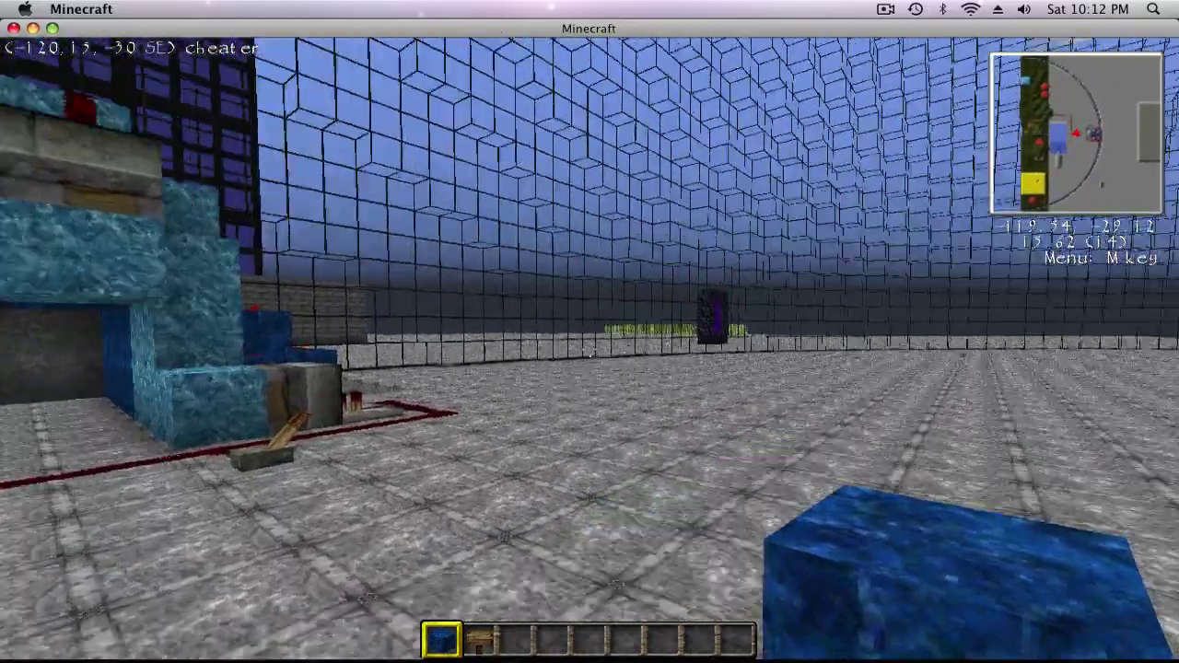
Fly with noclip out through the glass dome, land facing the stone-brick building's door, and pause the game
{"action": "key", "text": "w"}
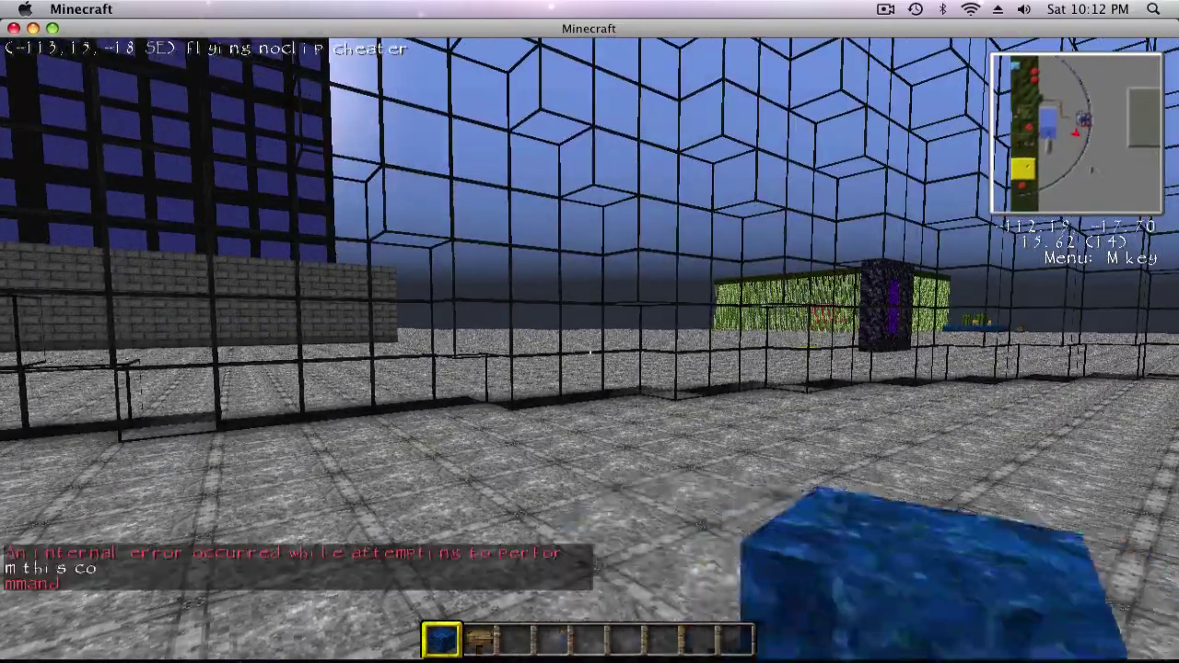
{"action": "key", "text": "w"}
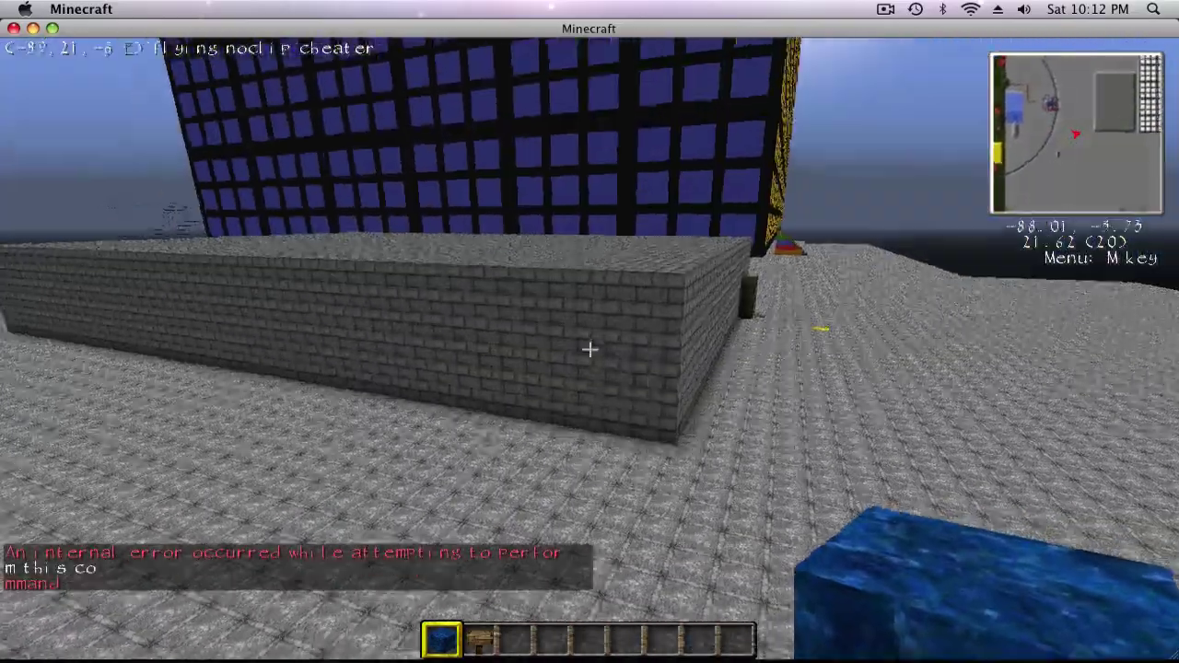
{"action": "key", "text": "w"}
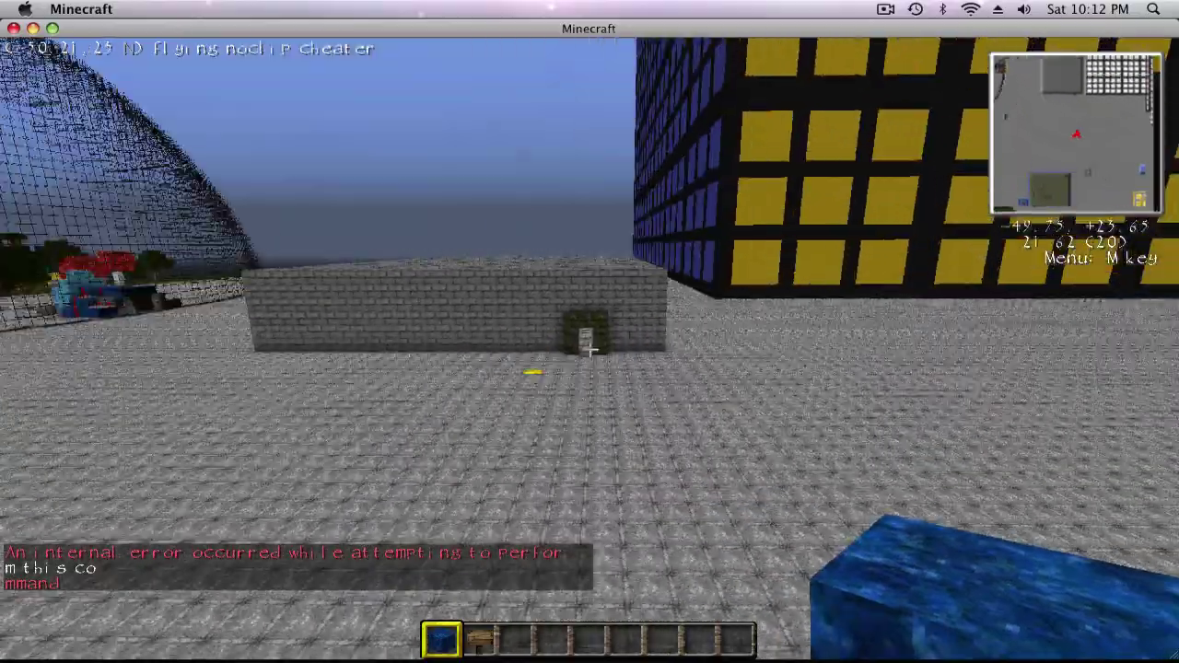
{"action": "key", "text": "w"}
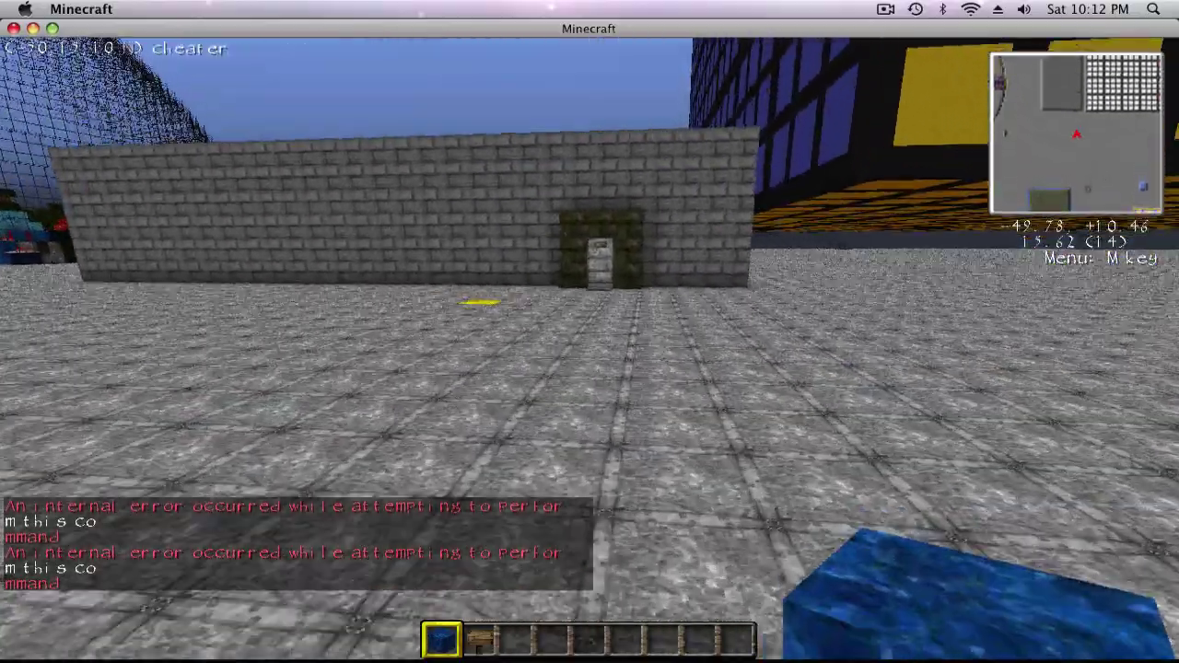
{"action": "key", "text": "w"}
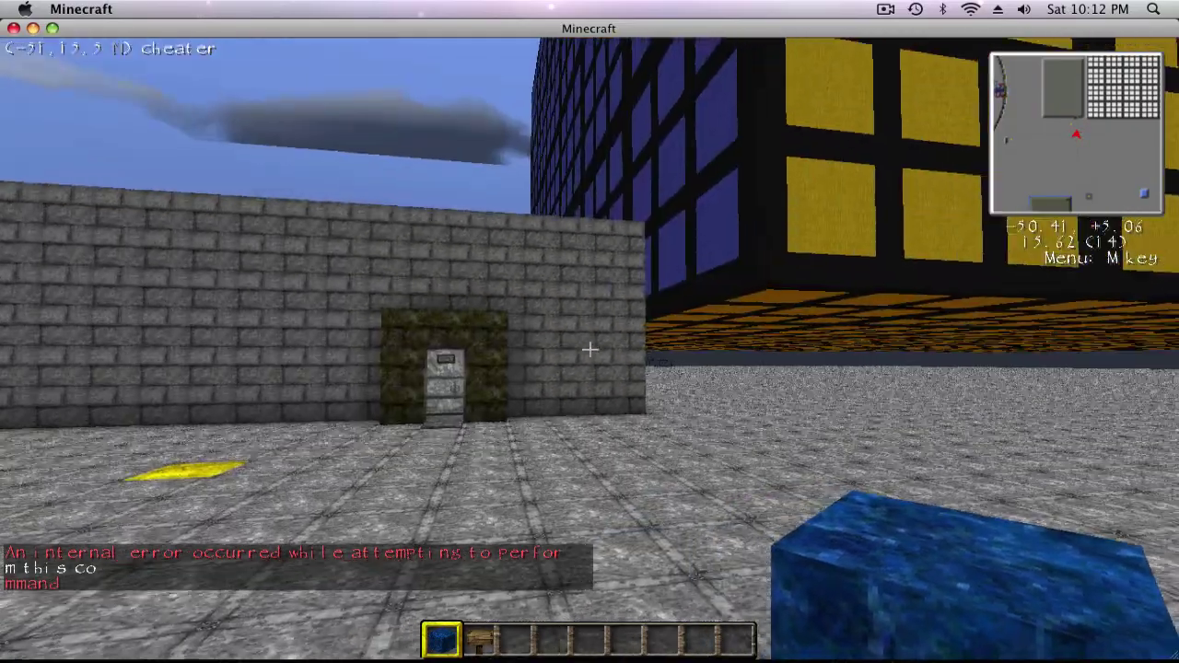
{"action": "key", "text": "Escape"}
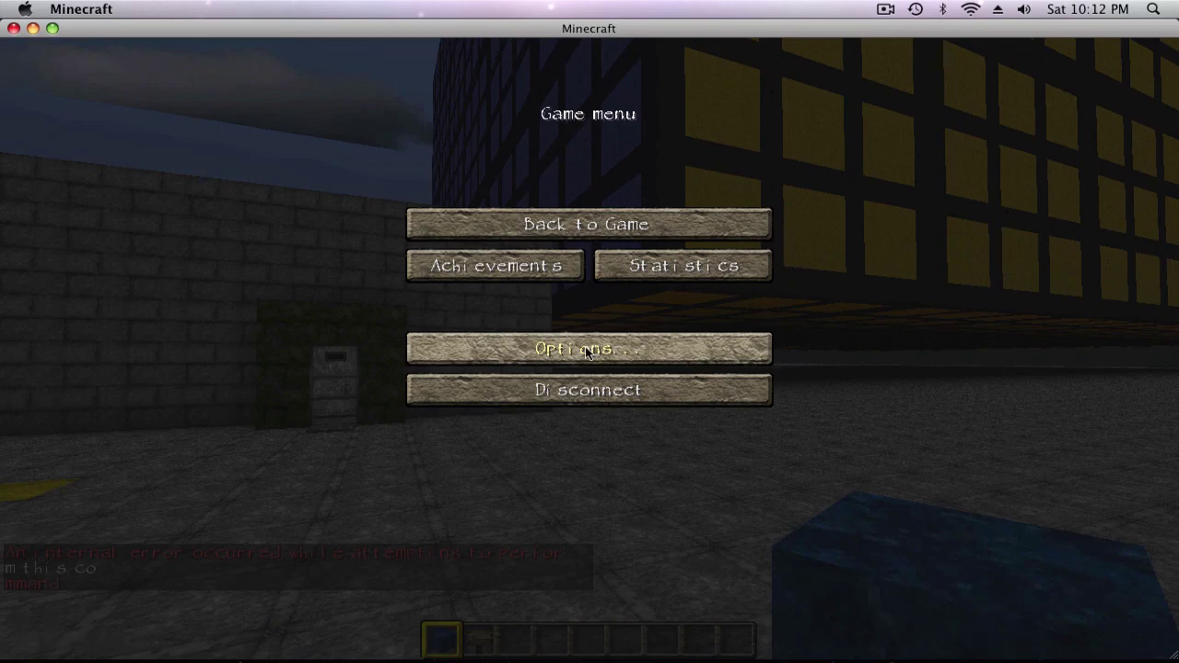